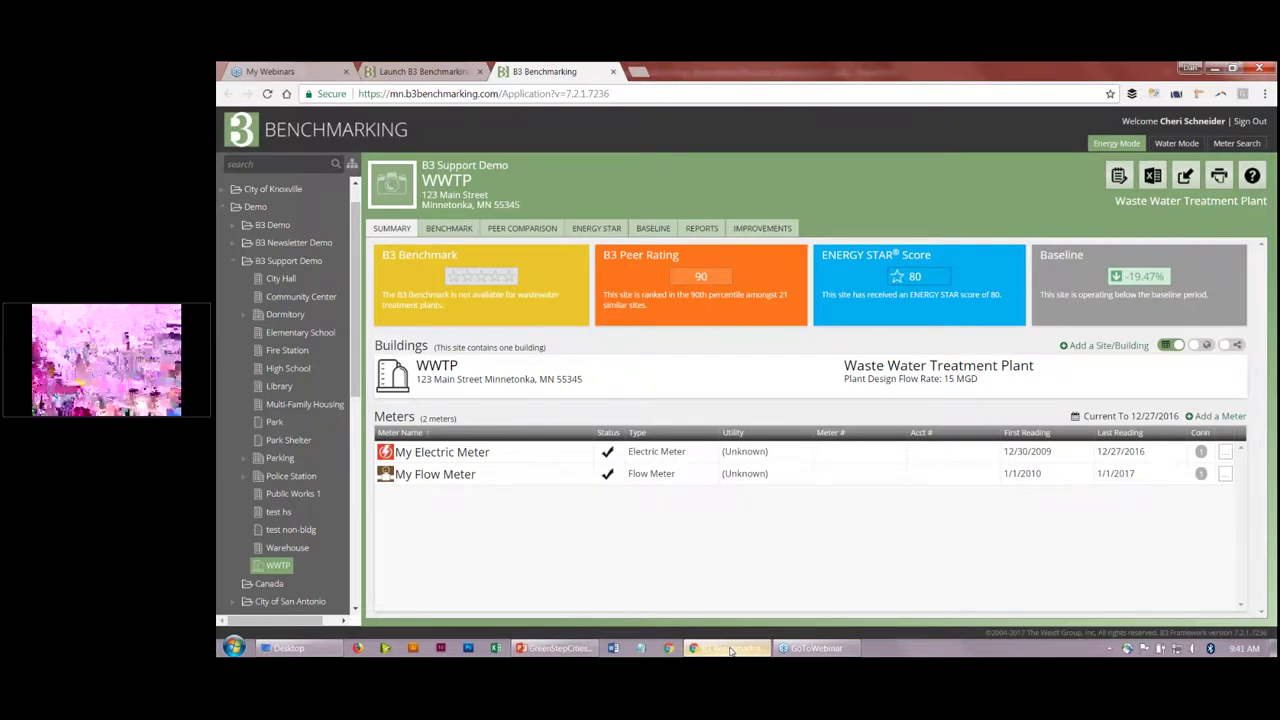
Step: Dismiss the login error from opening the electric meter and sign out on the Launch page
click(438, 452)
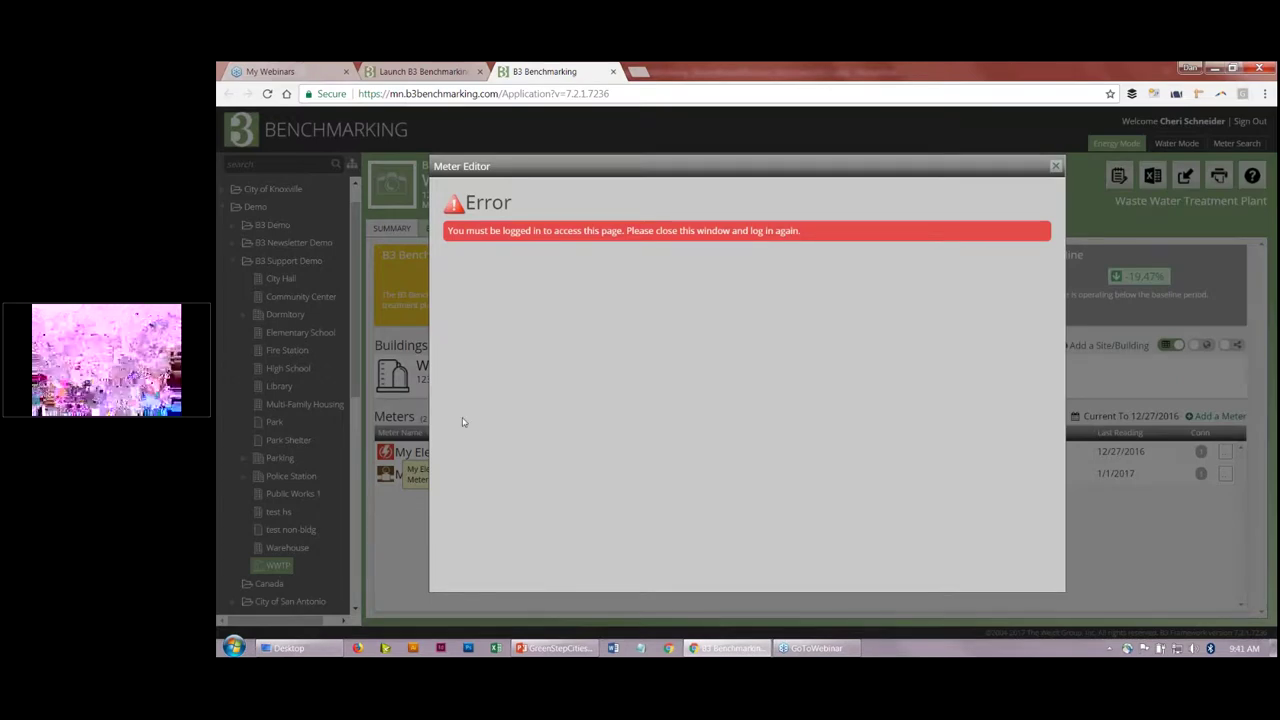
click(1056, 168)
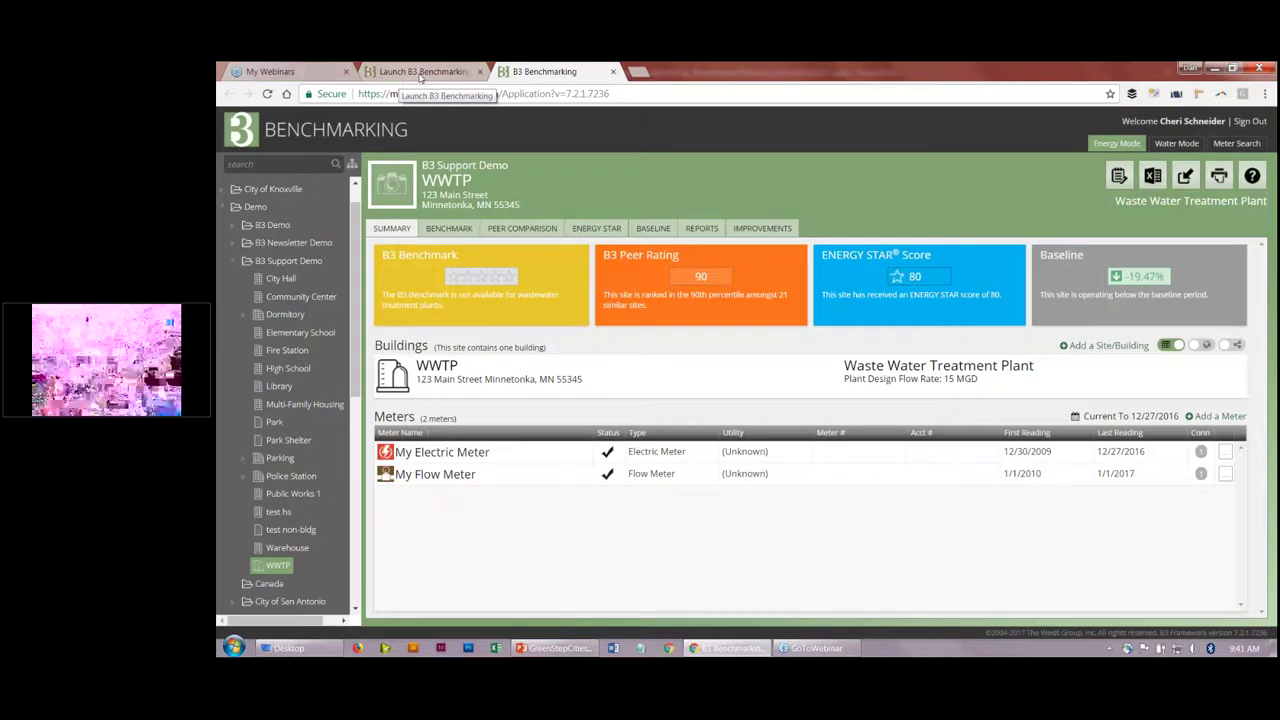
click(421, 71)
click(1056, 124)
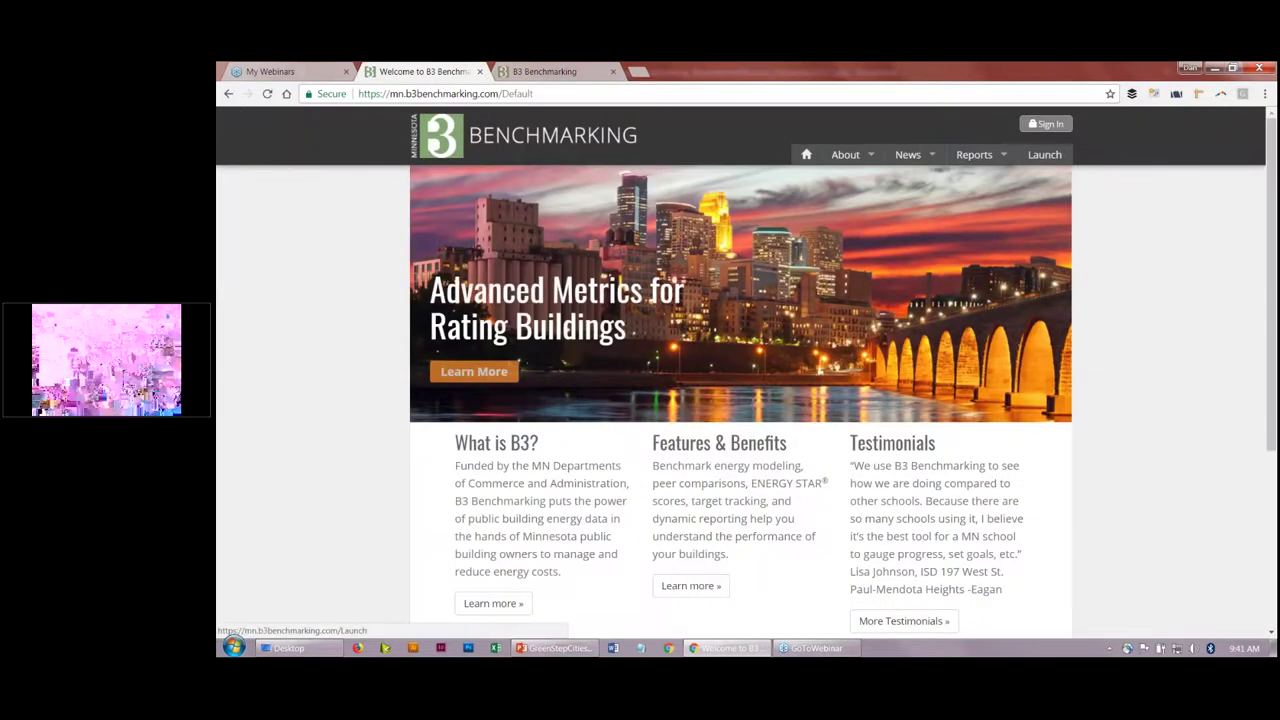
Step: Log in with another account's e-mail and password, launch B3 Benchmarking, and expand Demo
click(1048, 154)
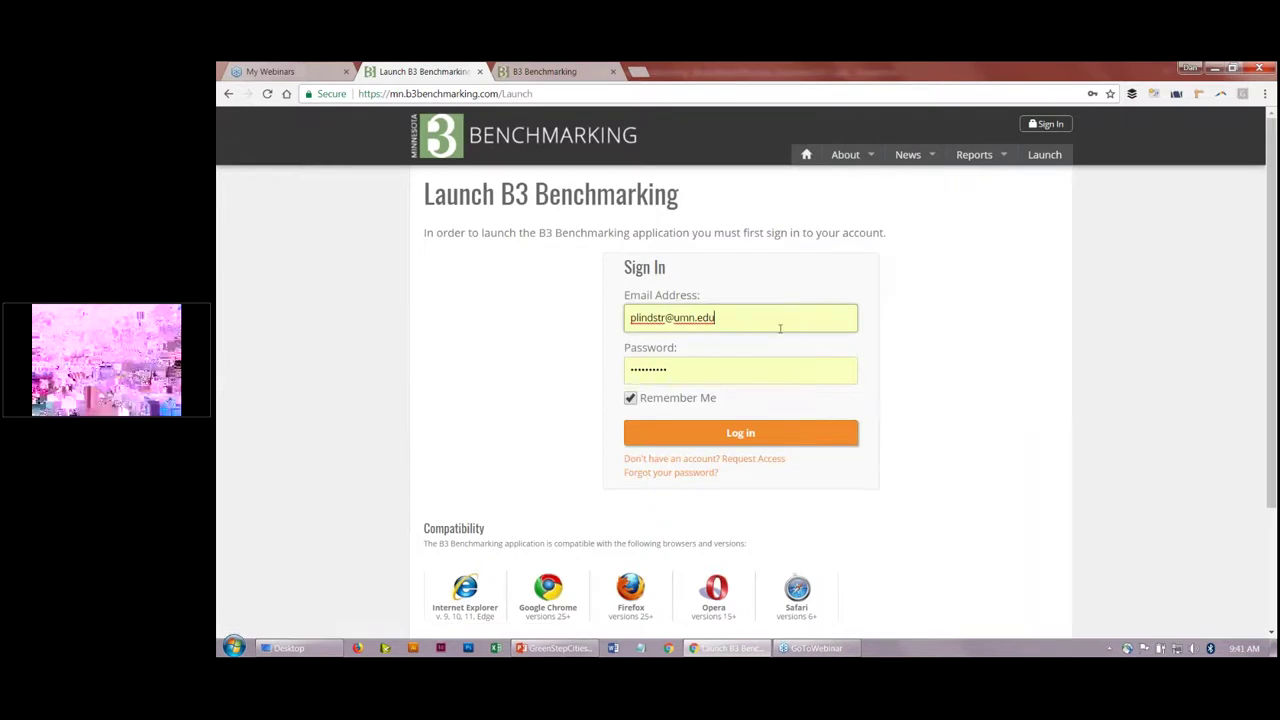
triple_click(741, 321)
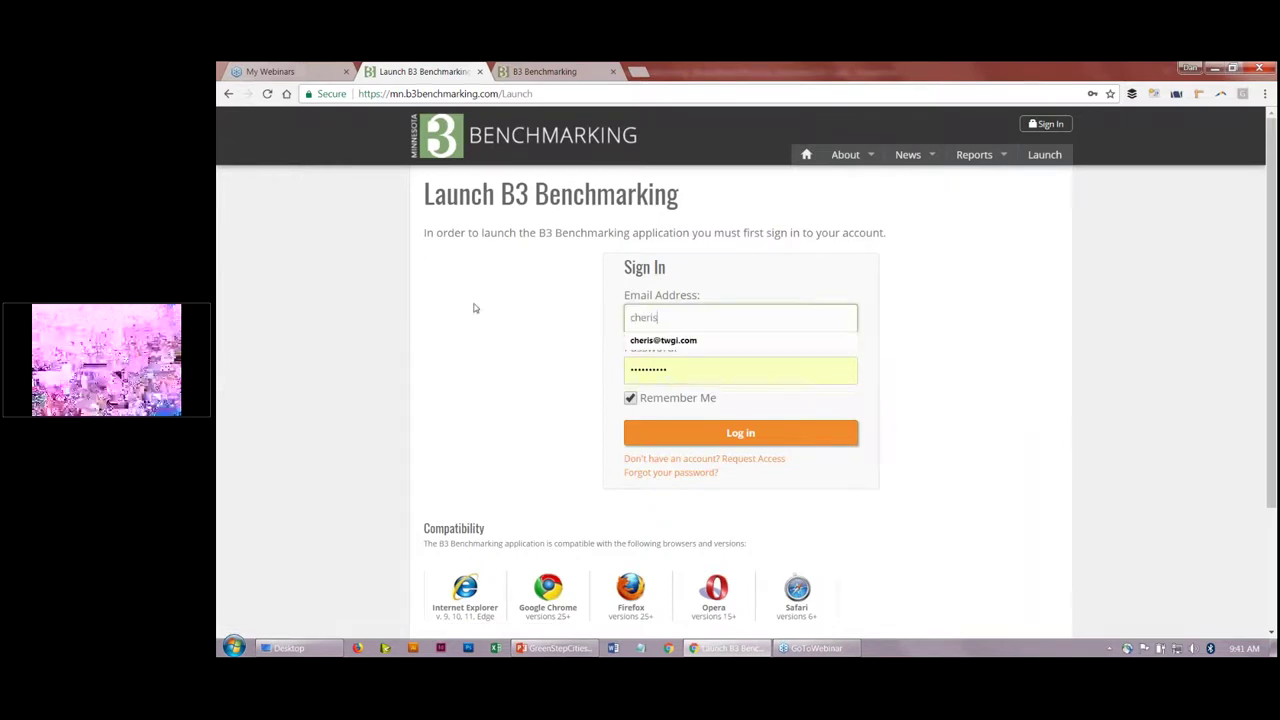
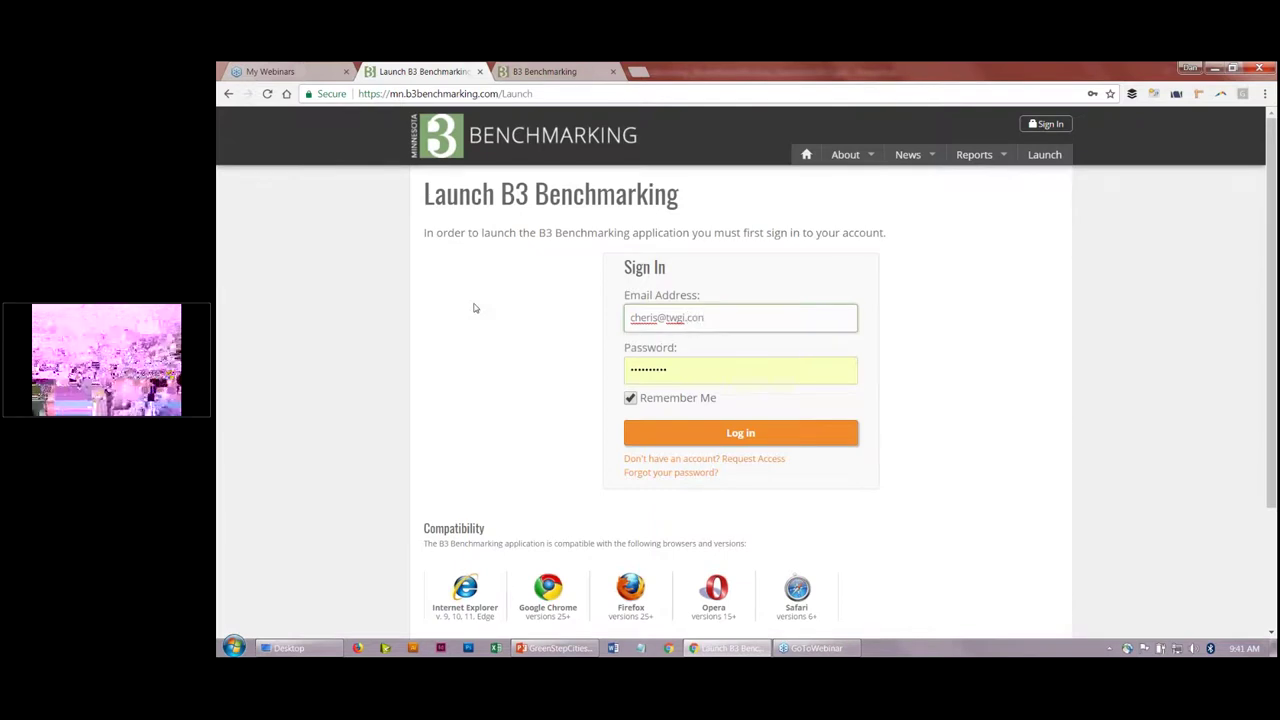
key(Tab)
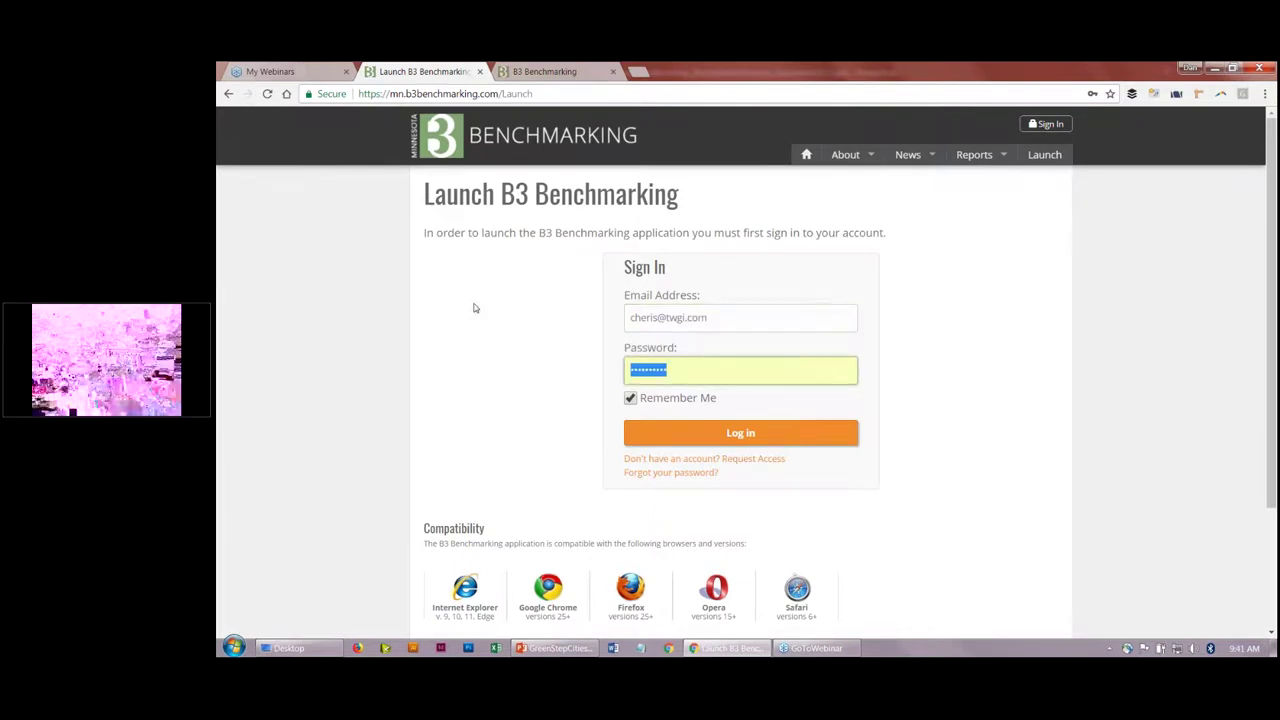
text(********)
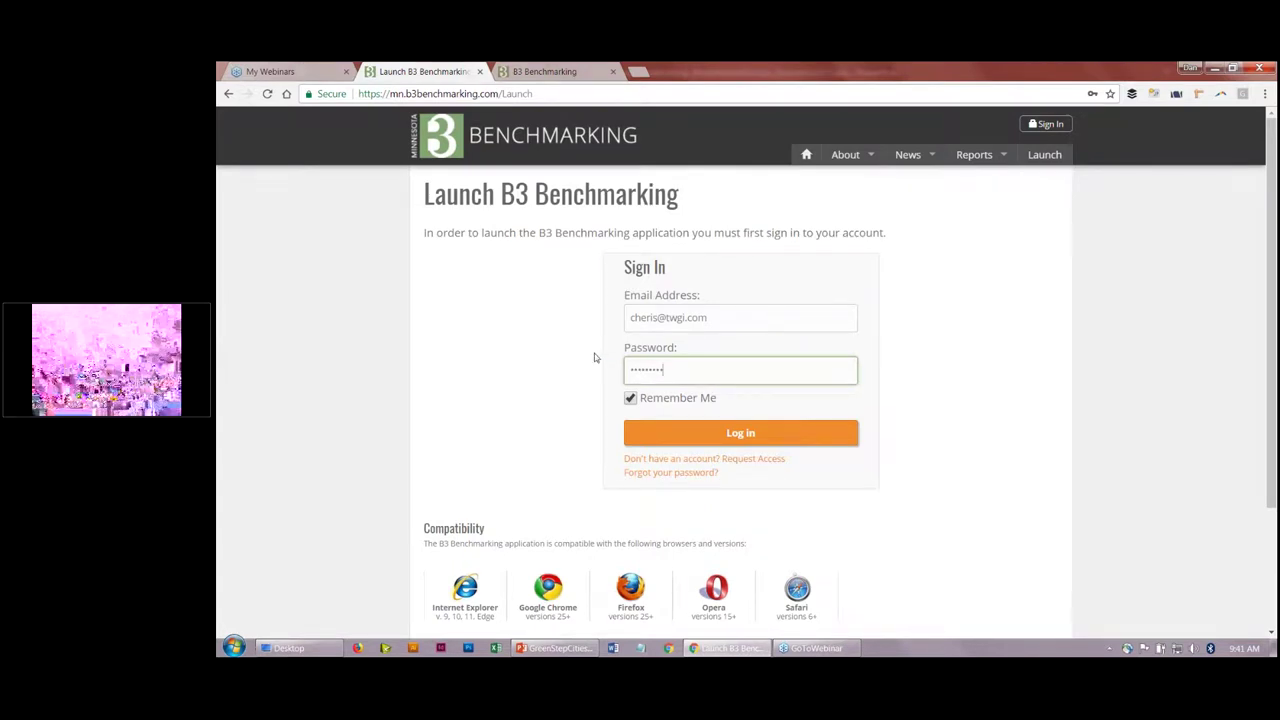
click(710, 435)
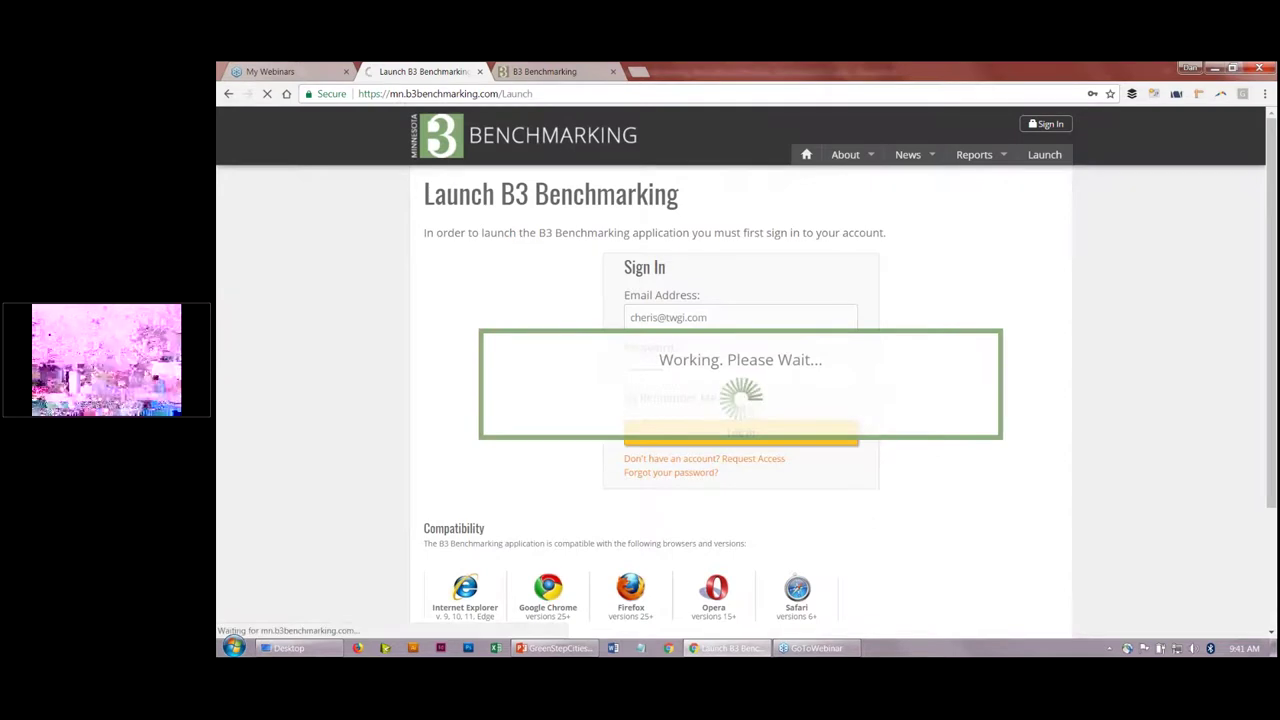
click(750, 291)
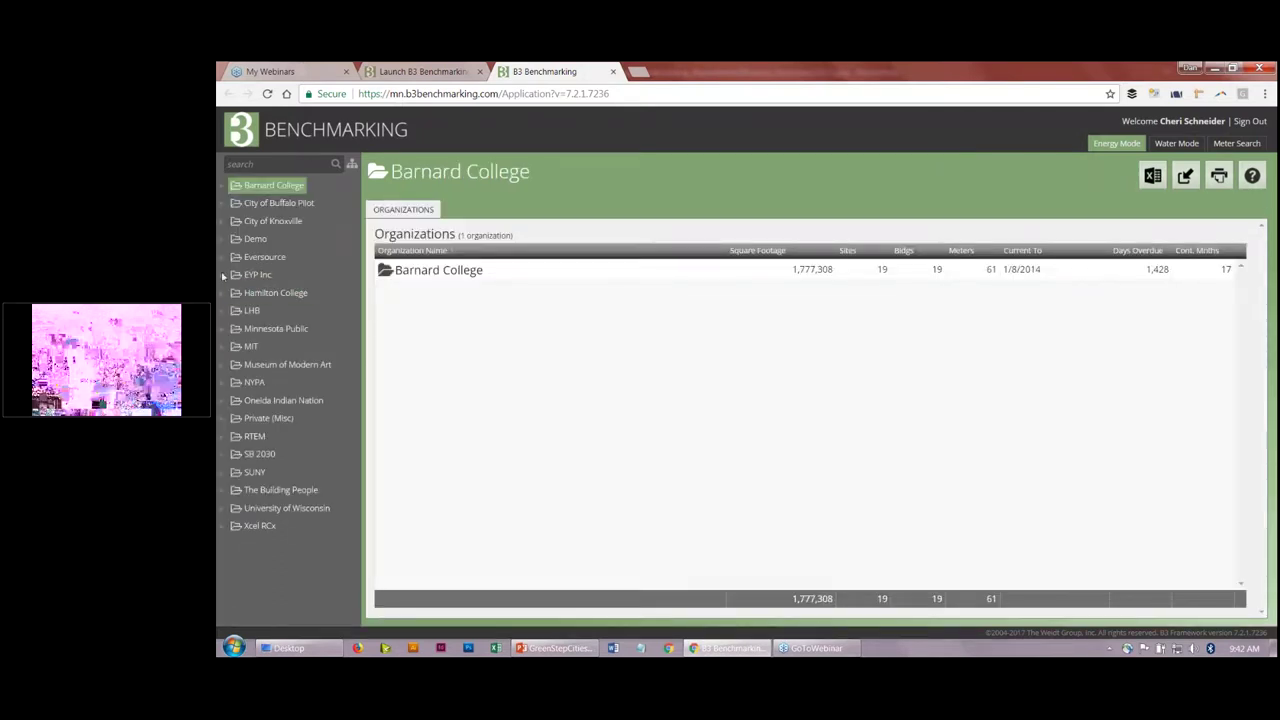
click(221, 243)
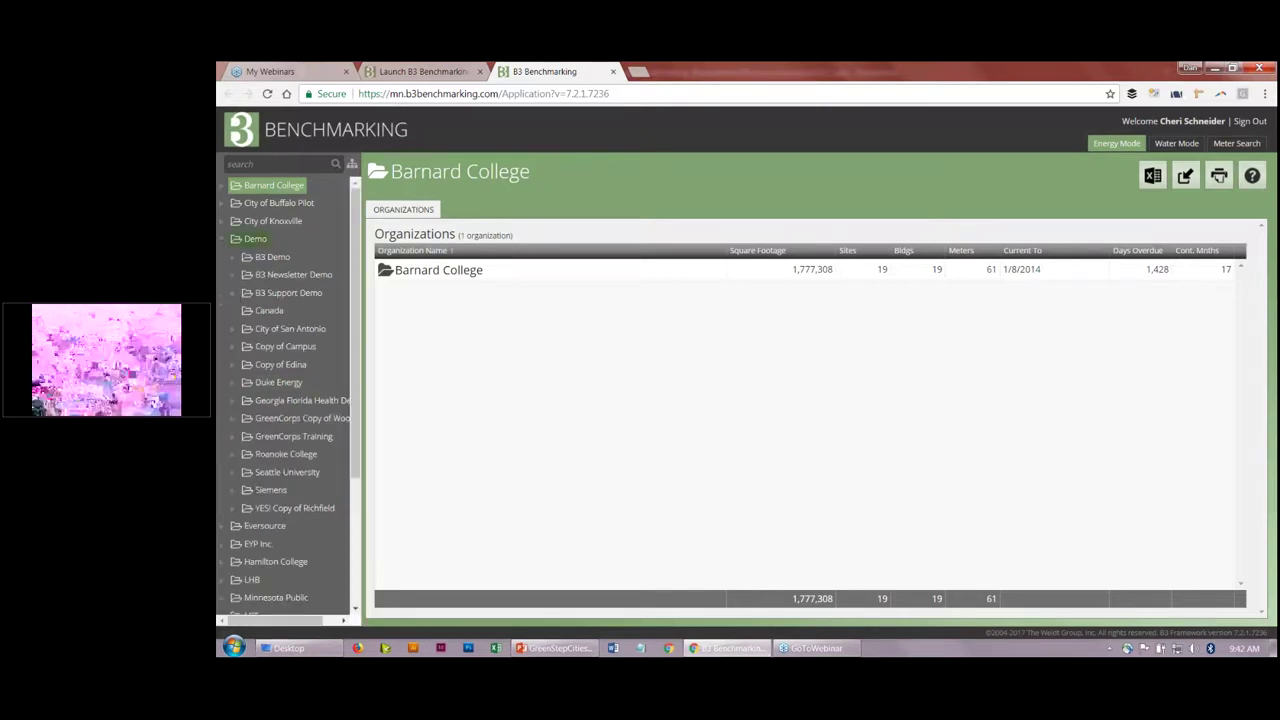
Step: Expand B3 Support Demo and open the WWTP site to review its settings
click(233, 293)
click(279, 598)
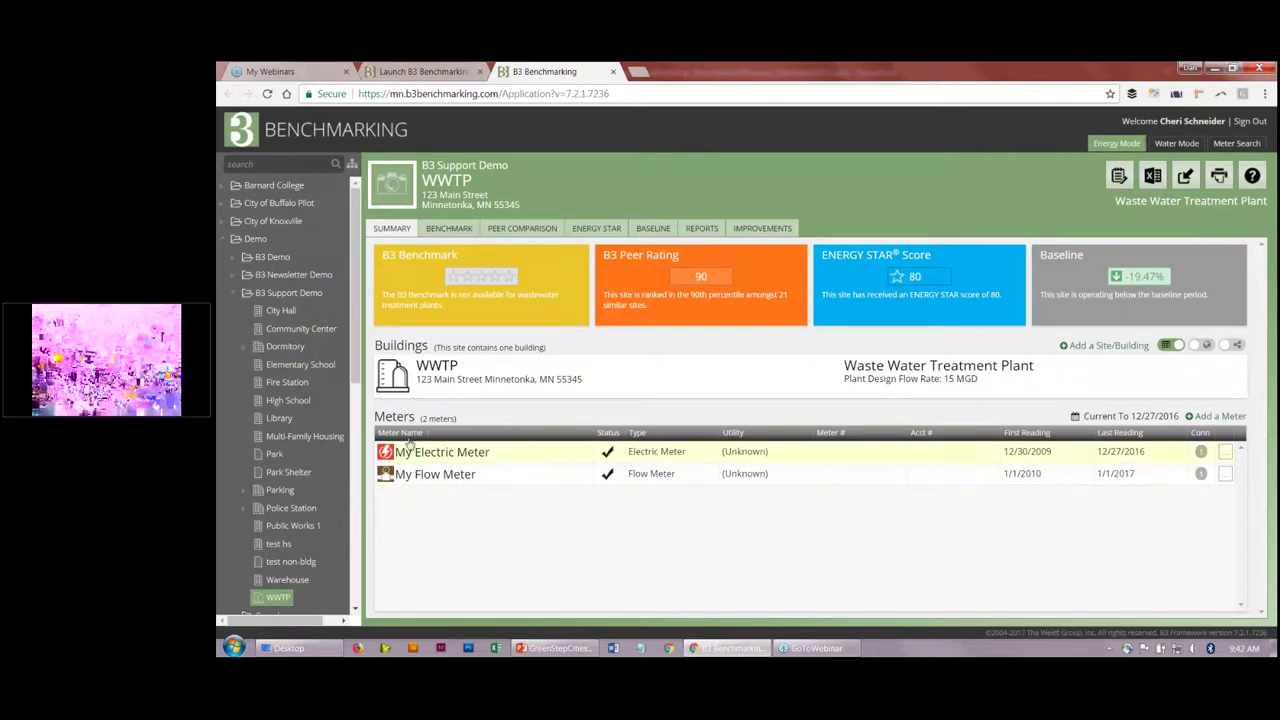
click(437, 367)
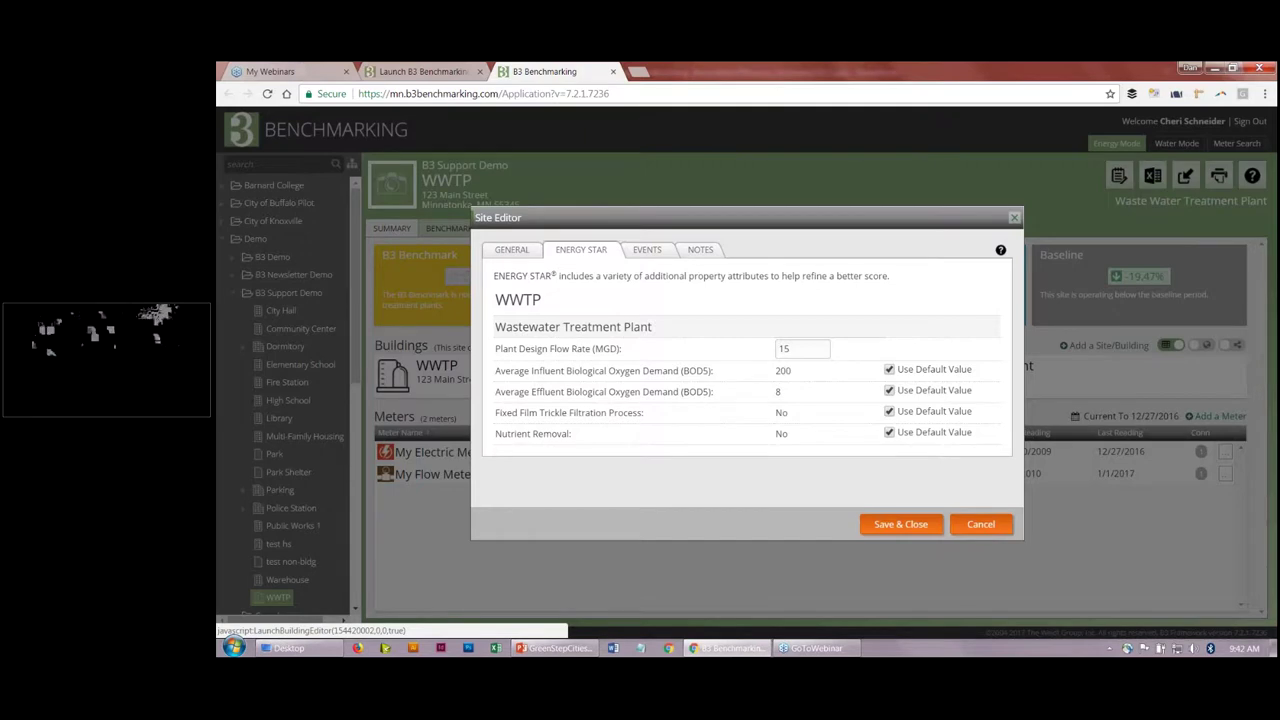
click(982, 525)
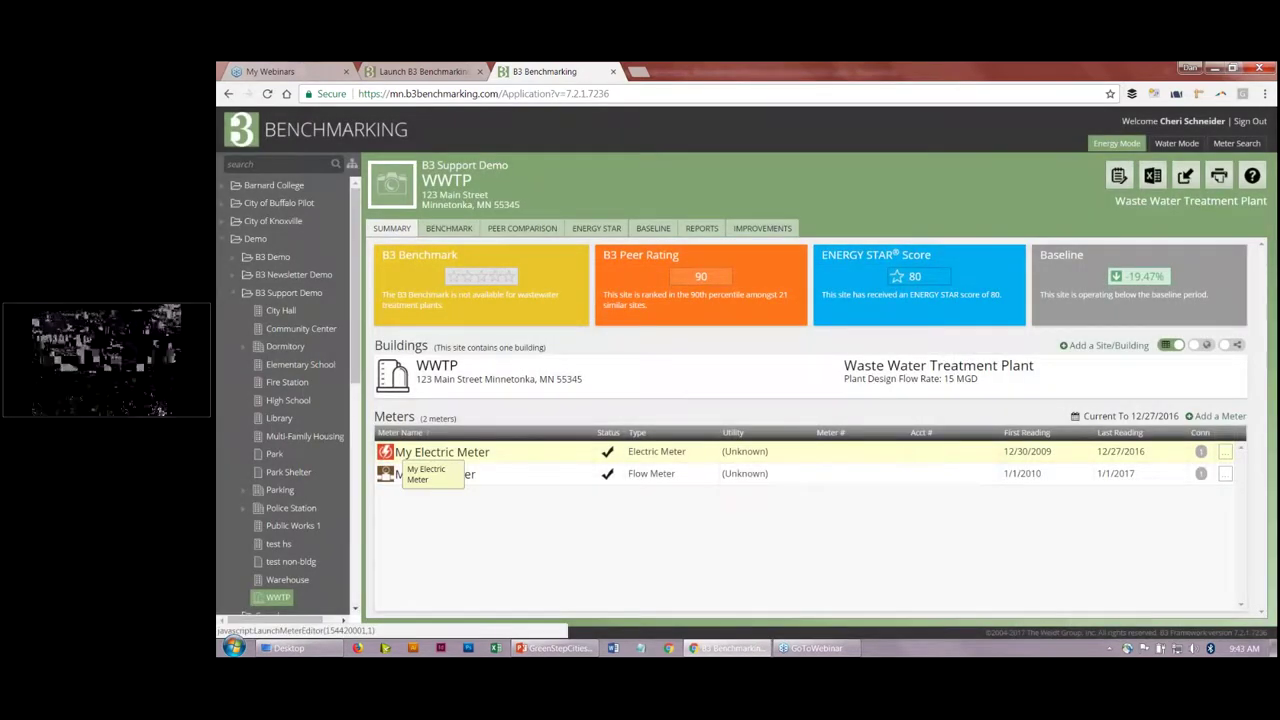
click(410, 453)
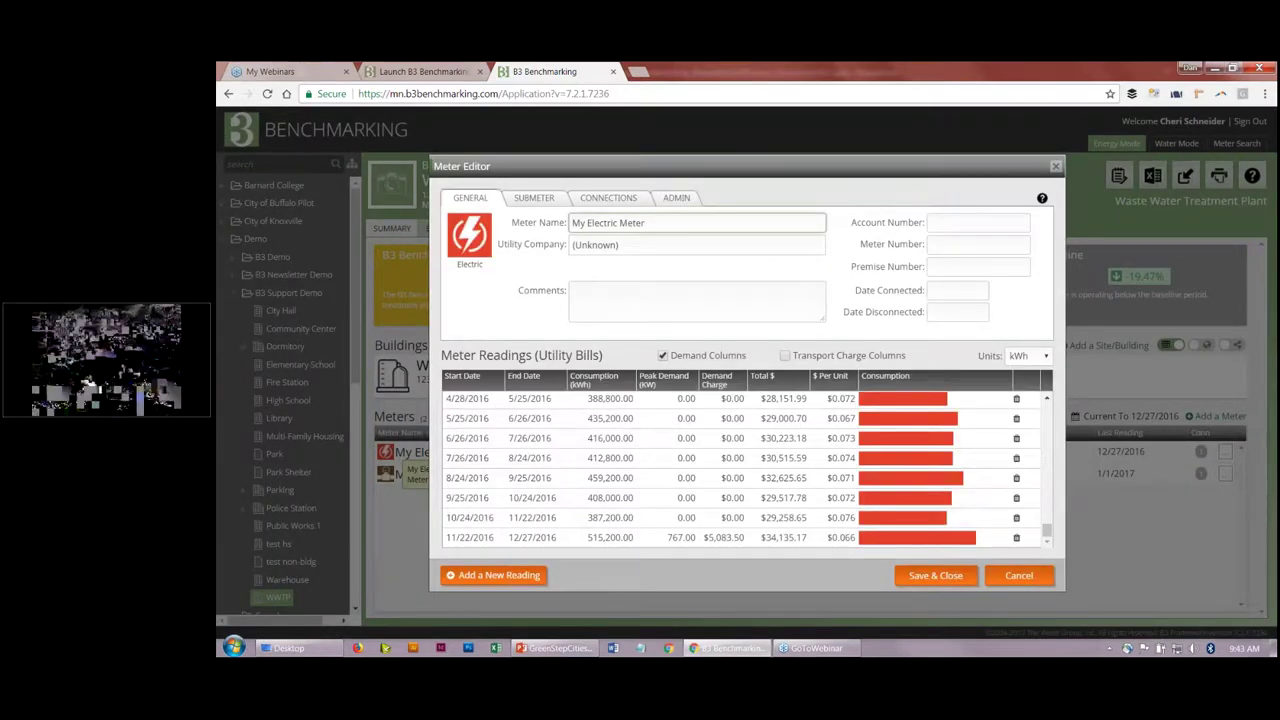
Step: Add a reading ending 1/28/2017: 532,987 kWh, 654 kW peak, 4098 demand charge, total 432565
click(511, 577)
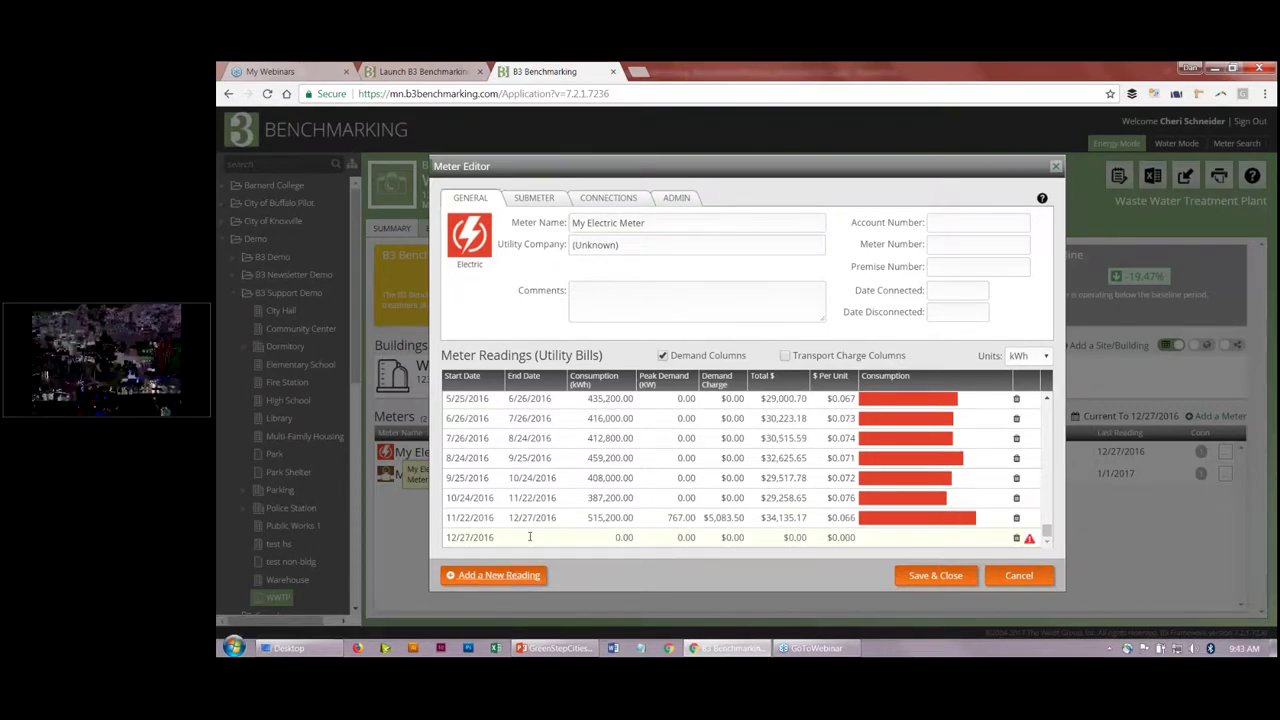
click(530, 537)
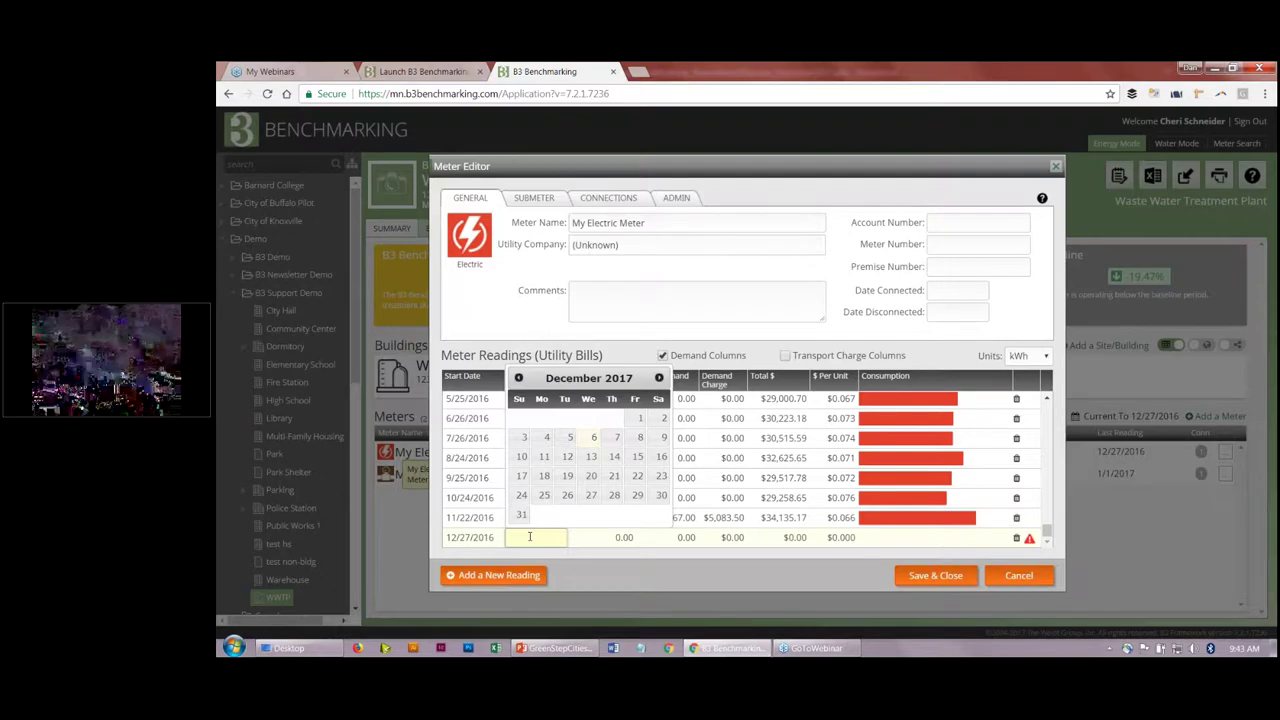
text(1/1)
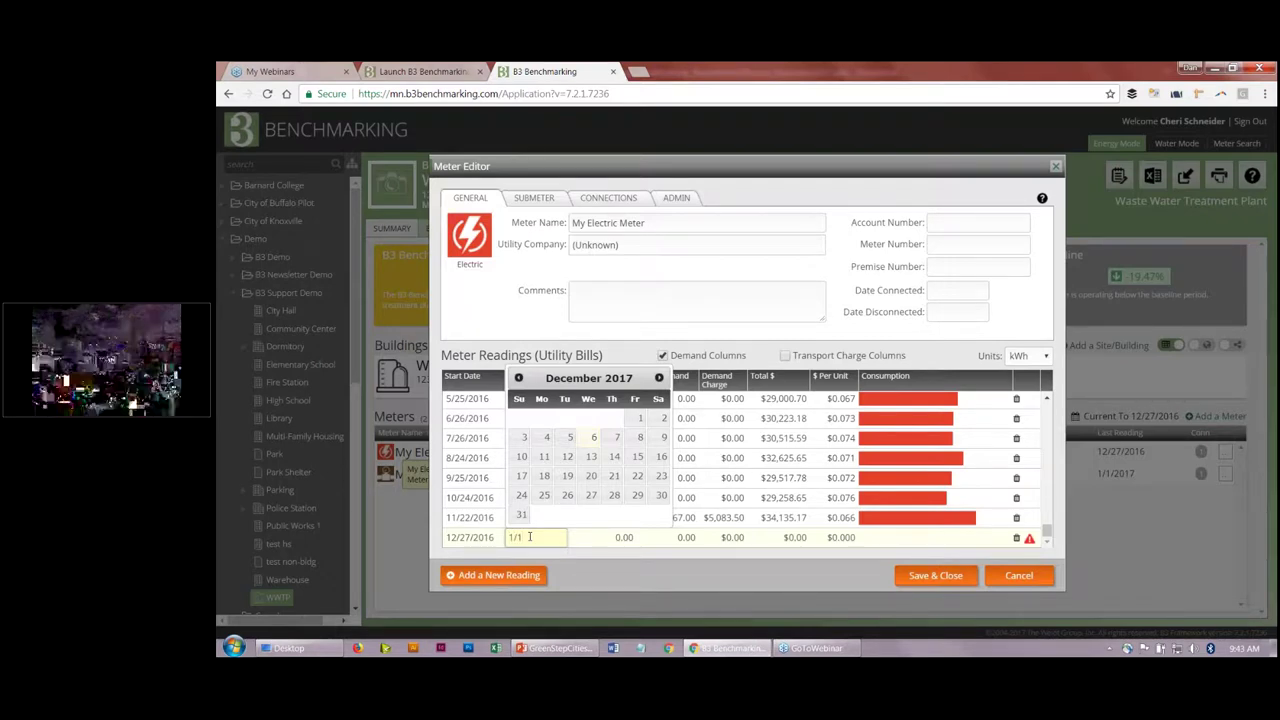
key(BackSpace)
text(28)
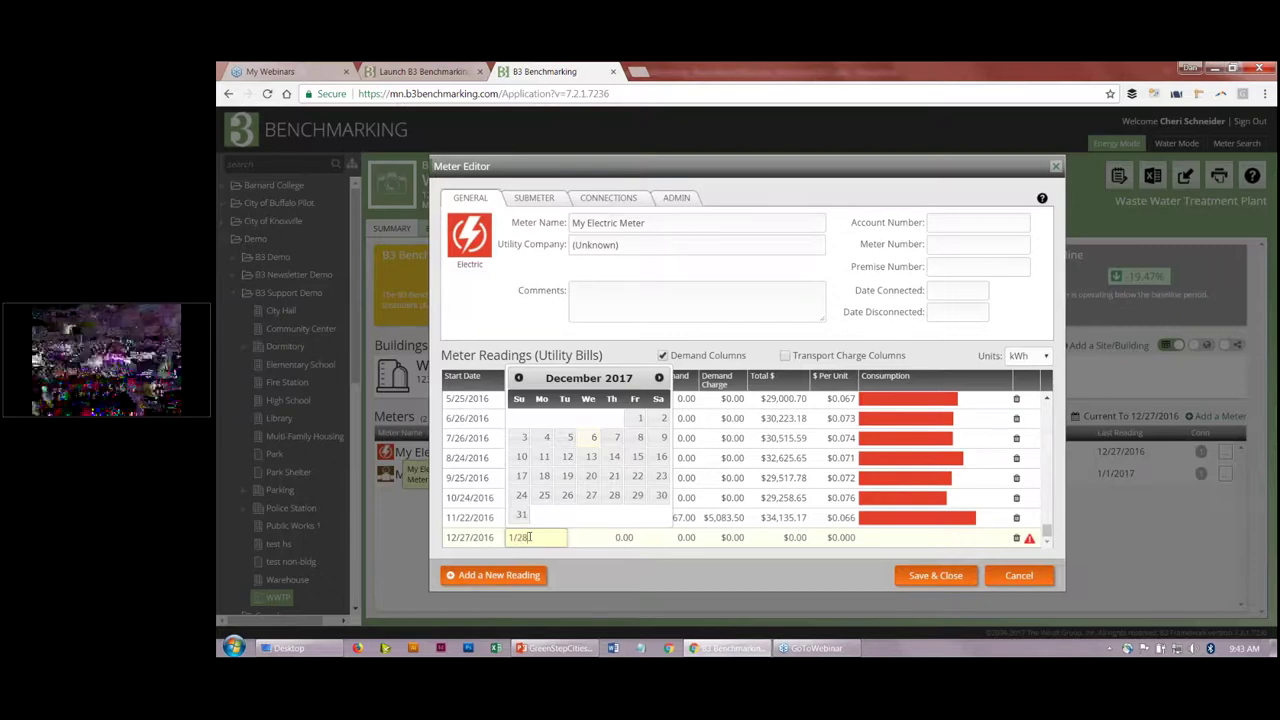
text(/2017)
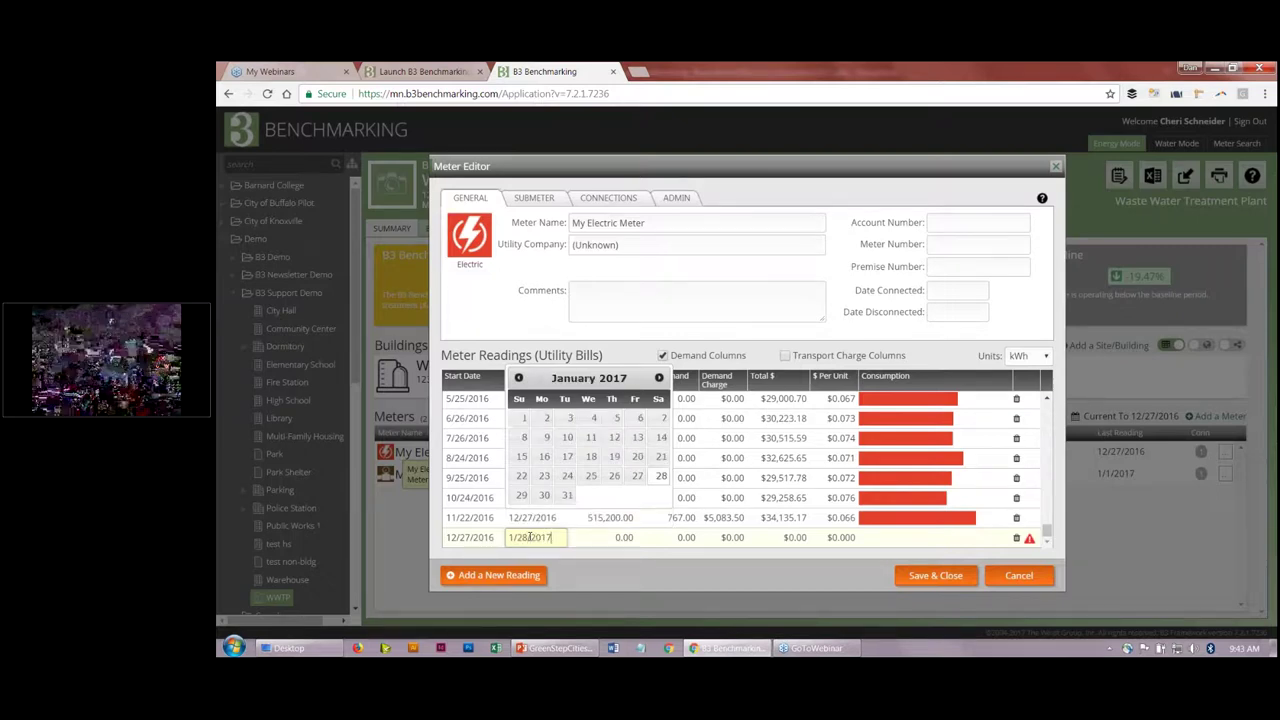
key(Tab)
text(5)
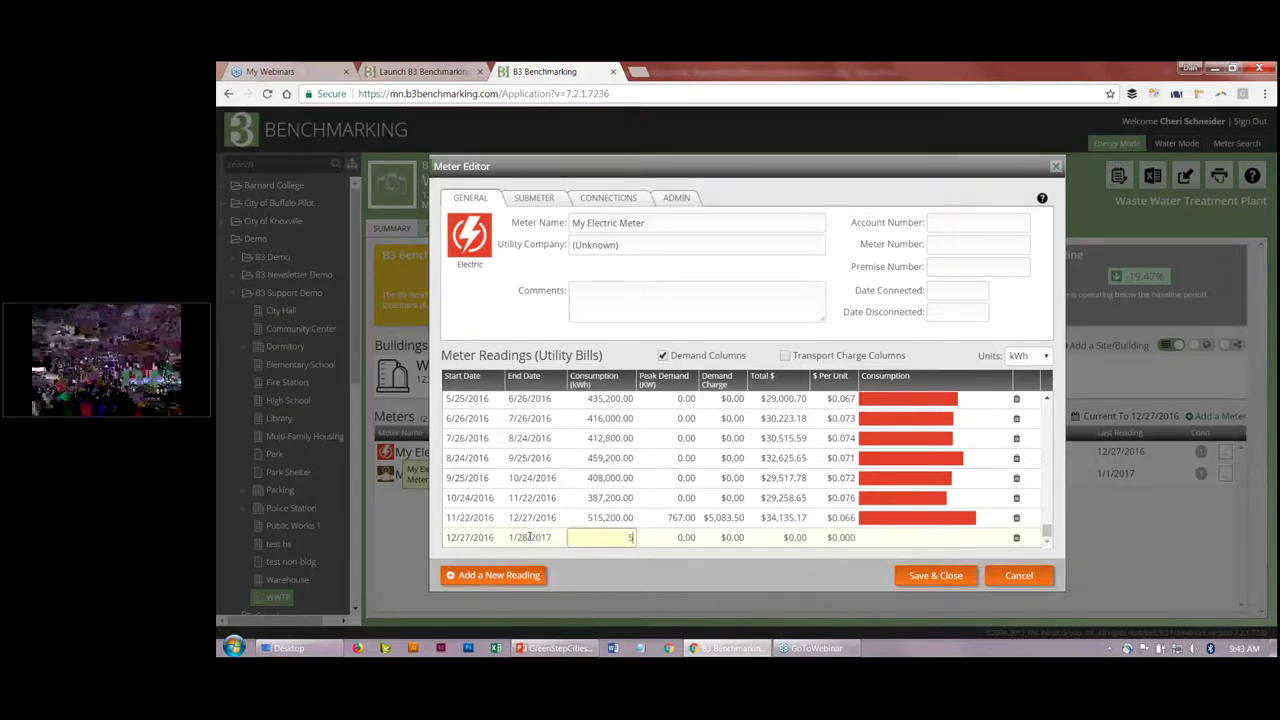
text(32,987)
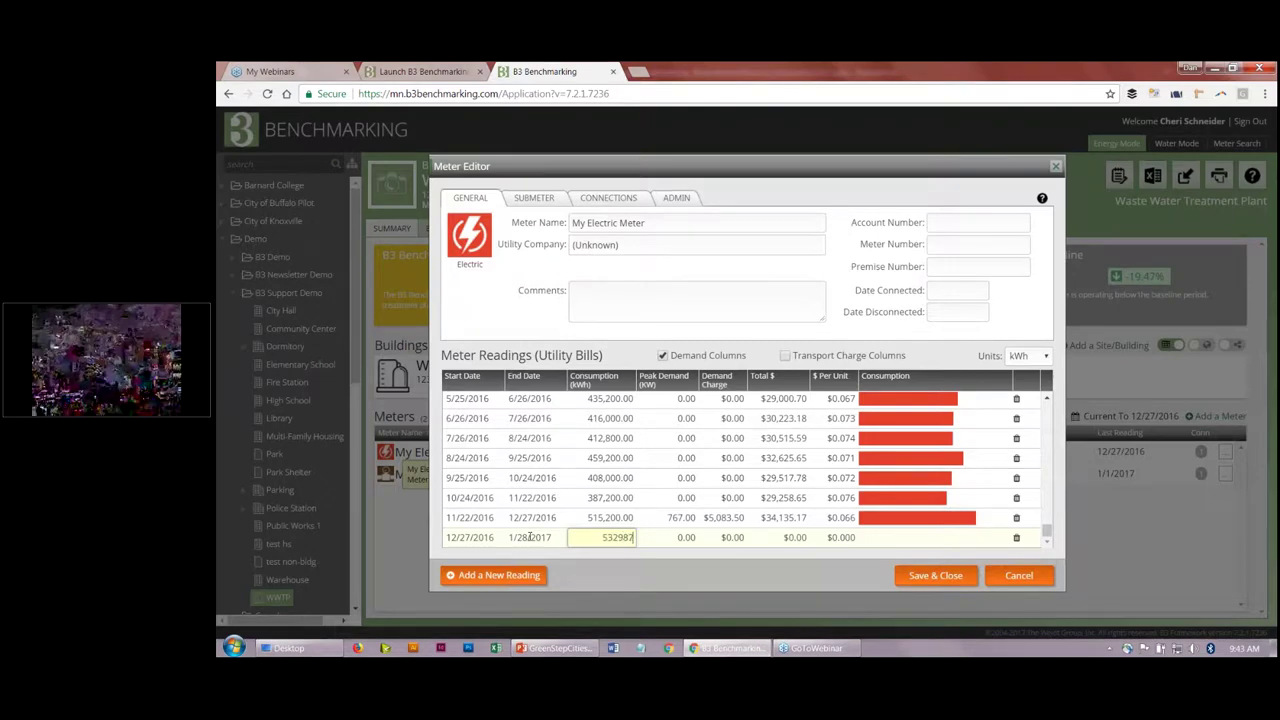
key(Tab)
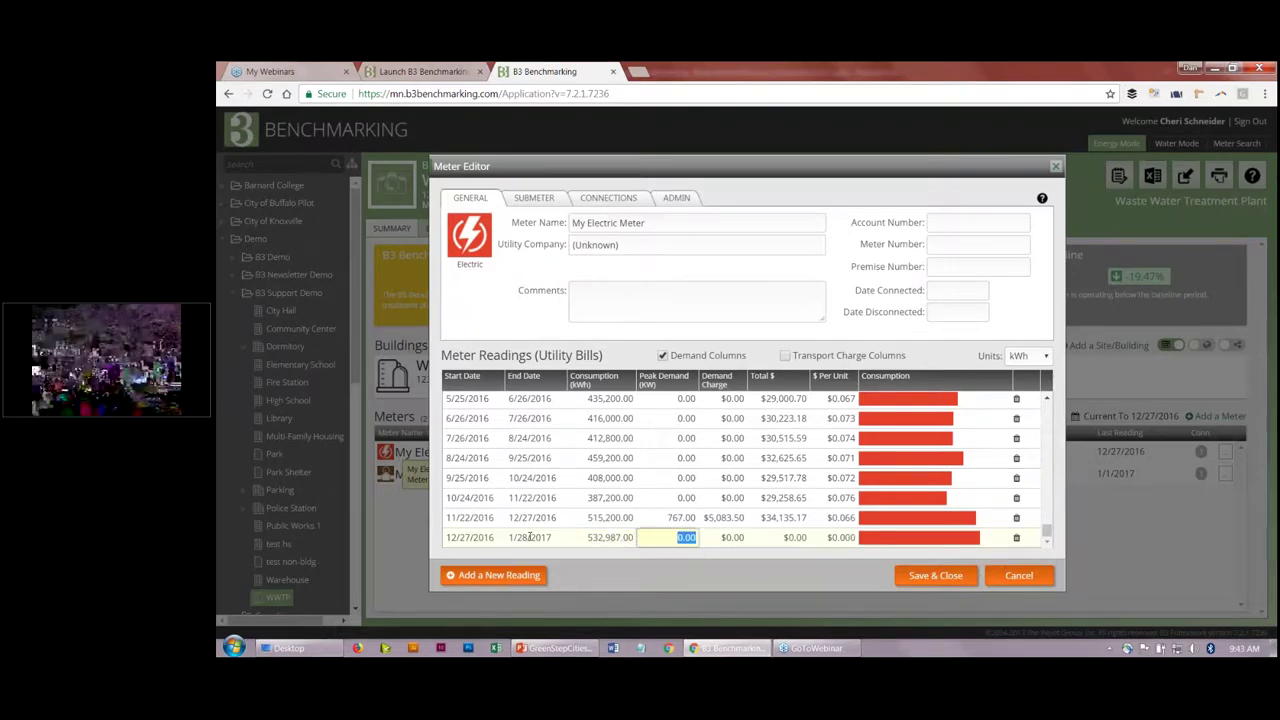
text(654)
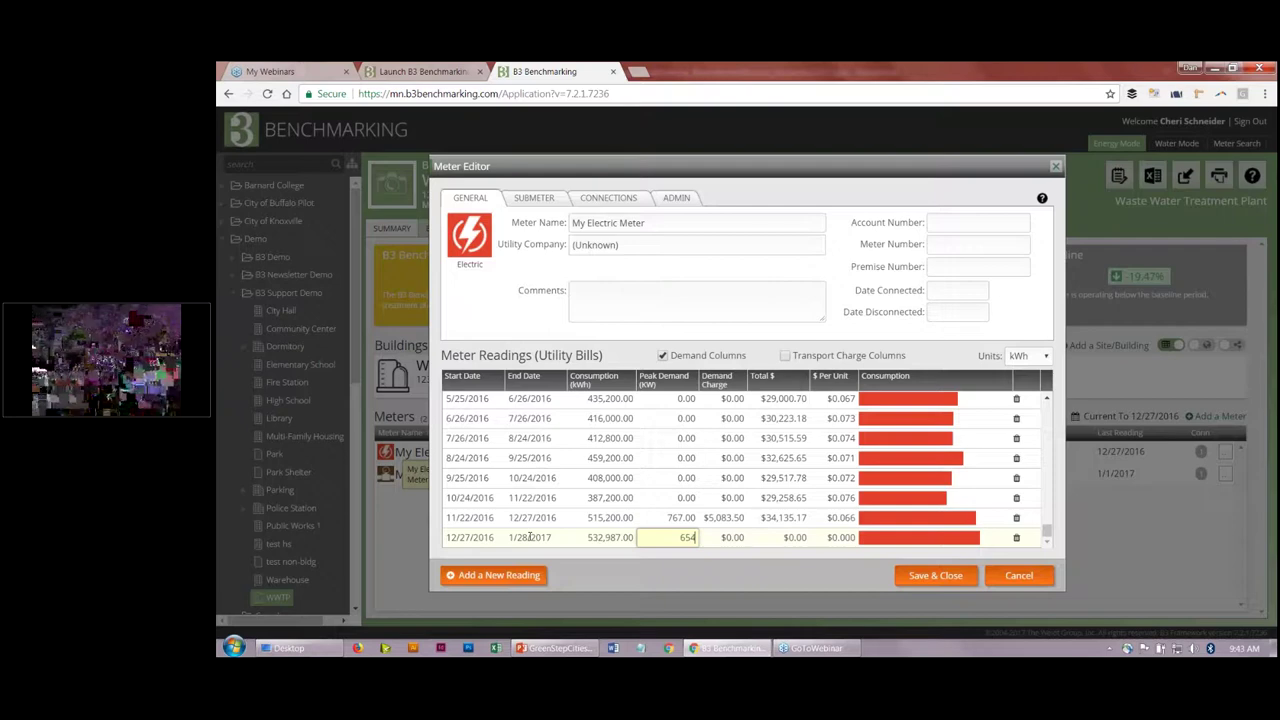
key(Tab)
text(4098)
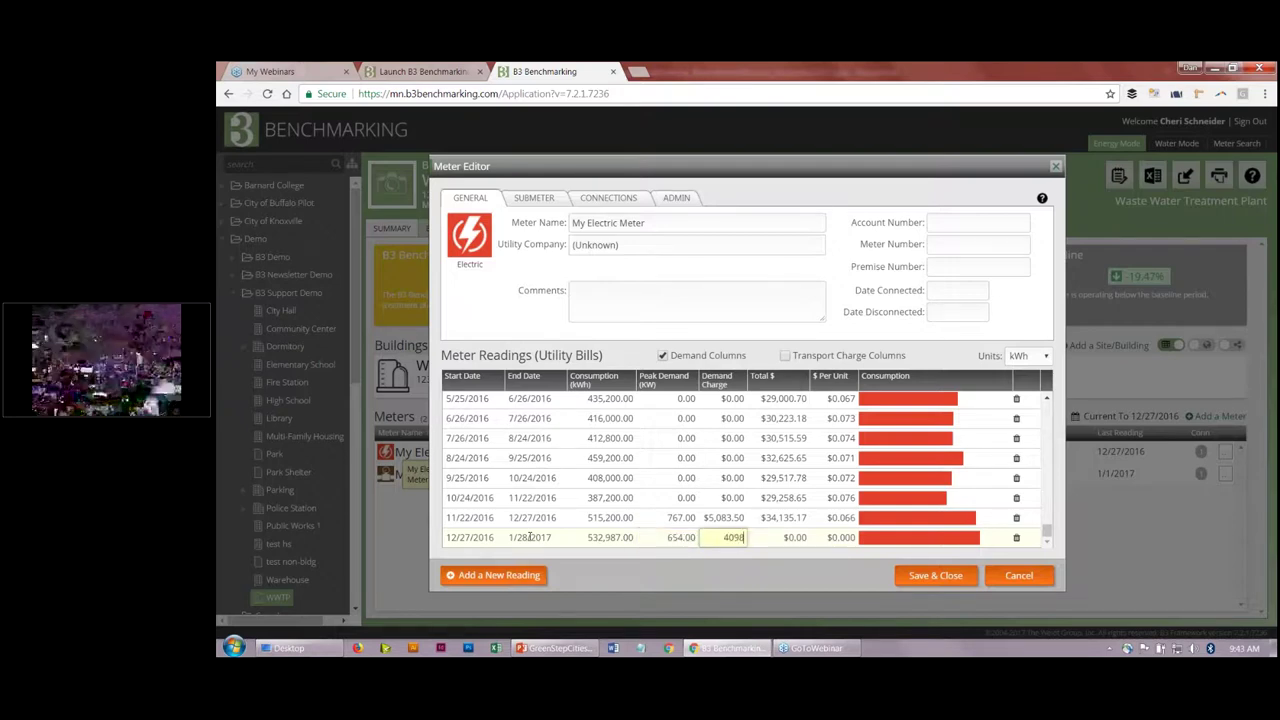
key(Tab)
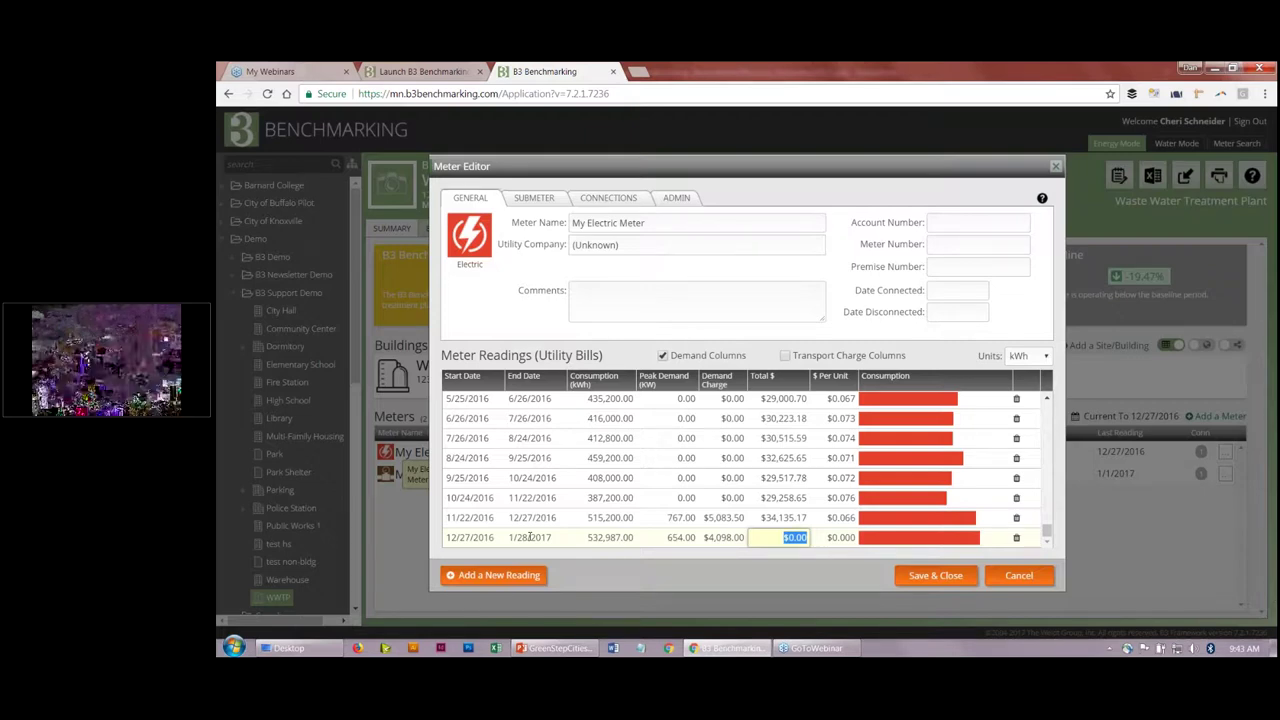
text(432)
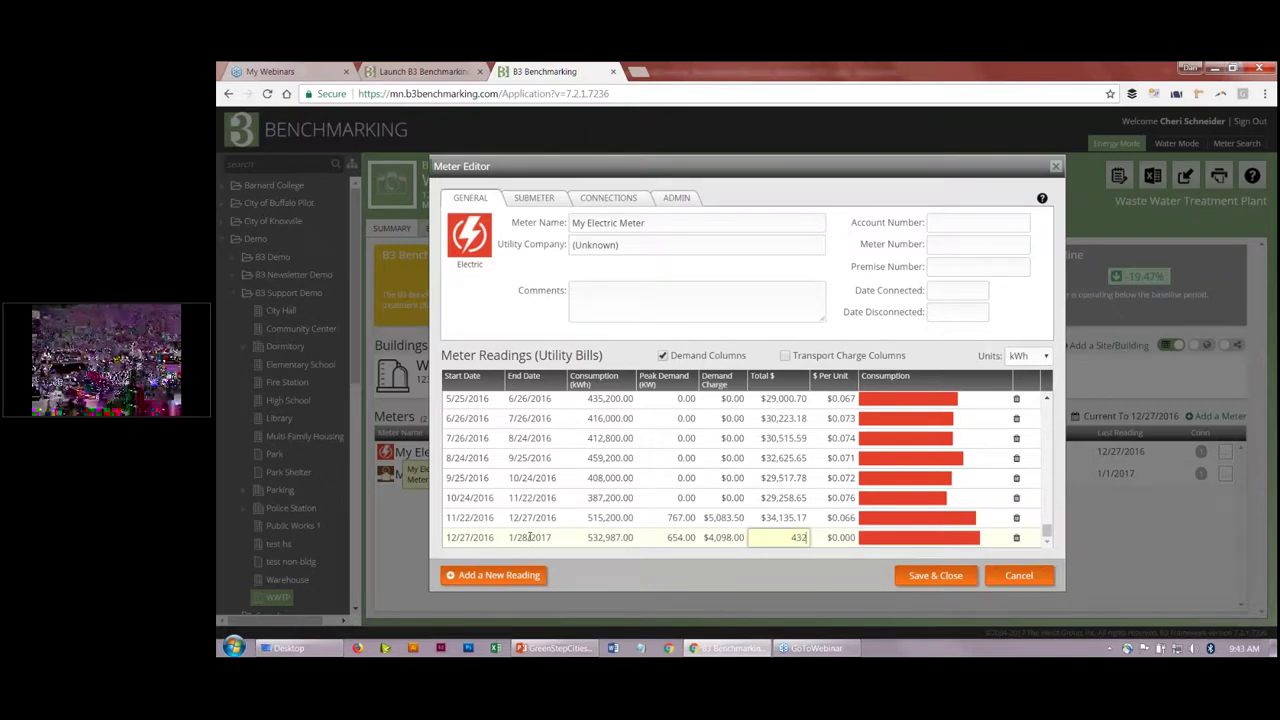
text(565)
key(Tab)
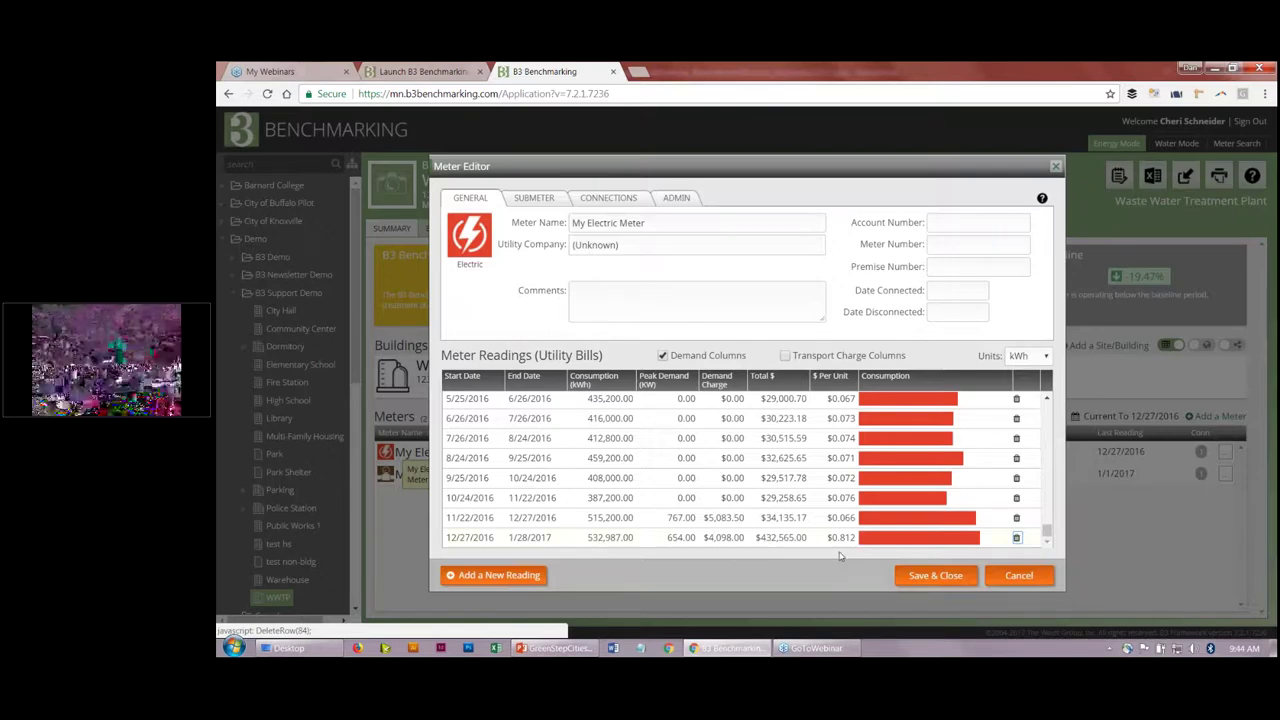
Step: Fix the mistyped total charge to $42,565 and save and close the Meter Editor
click(770, 538)
key(Tab)
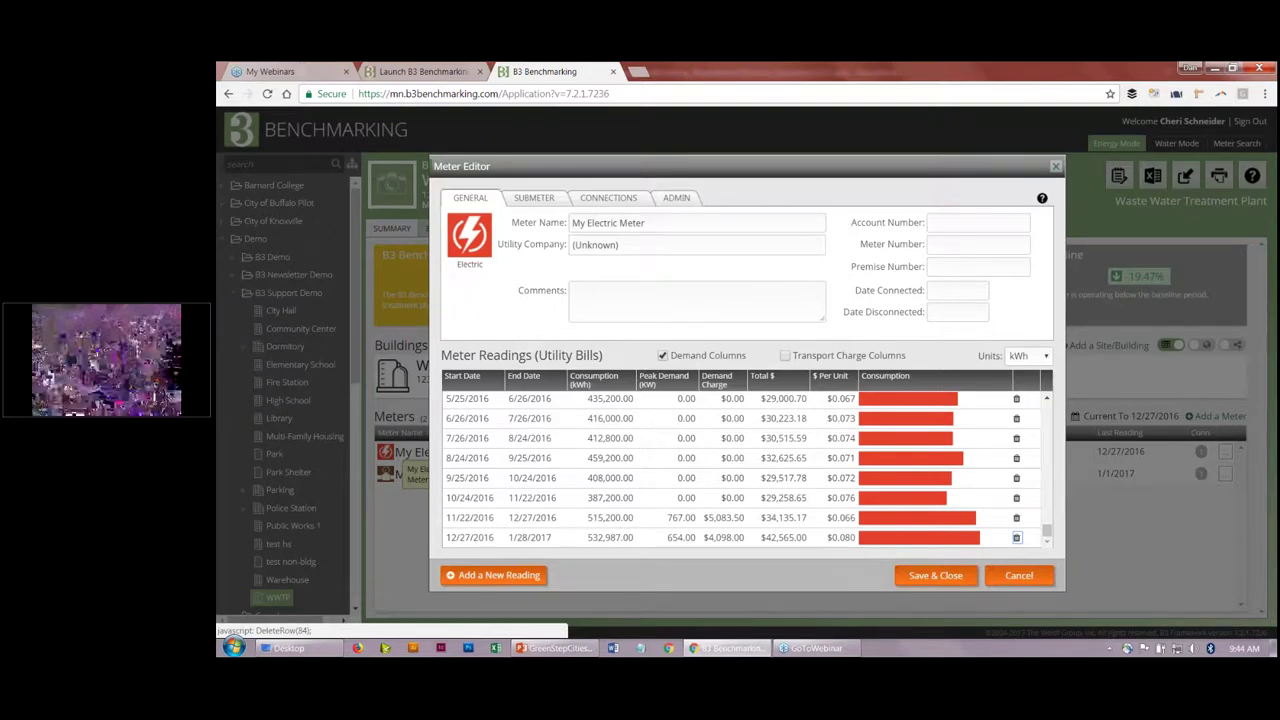
click(935, 576)
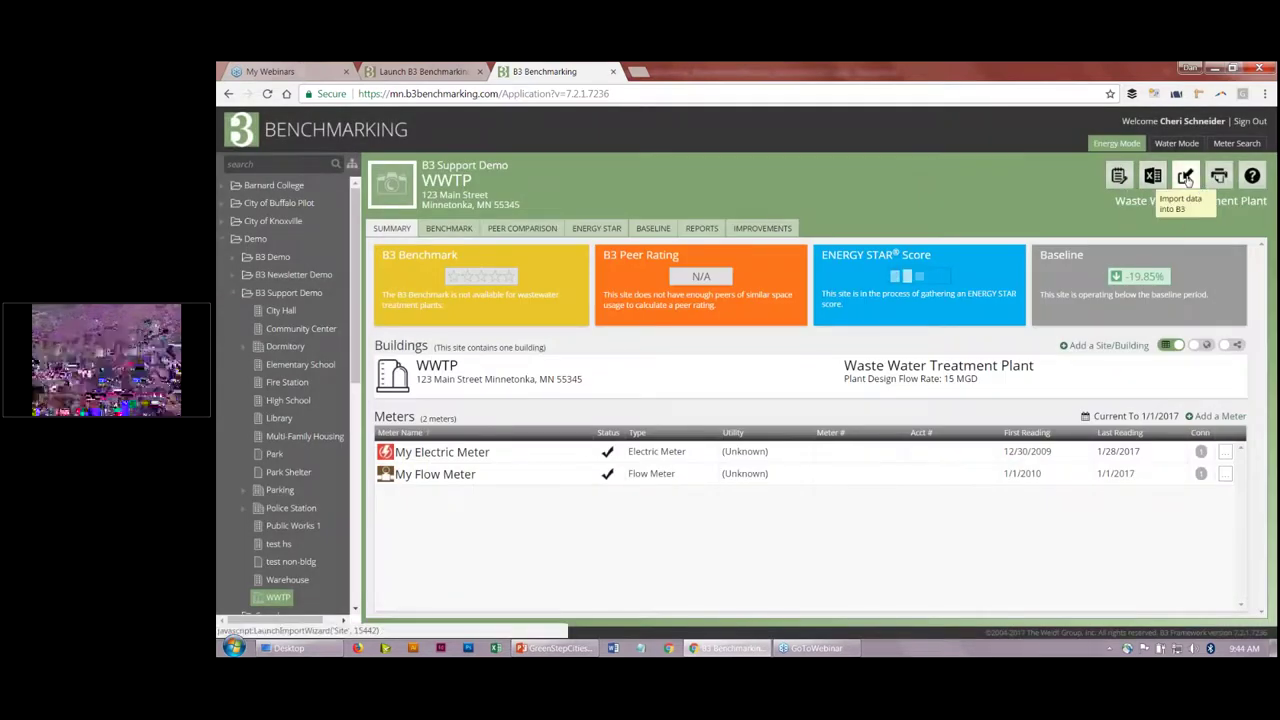
Step: Generate and download the readings template, then open B3 Meter Readings - WWTP.xlsx in Excel
click(1186, 178)
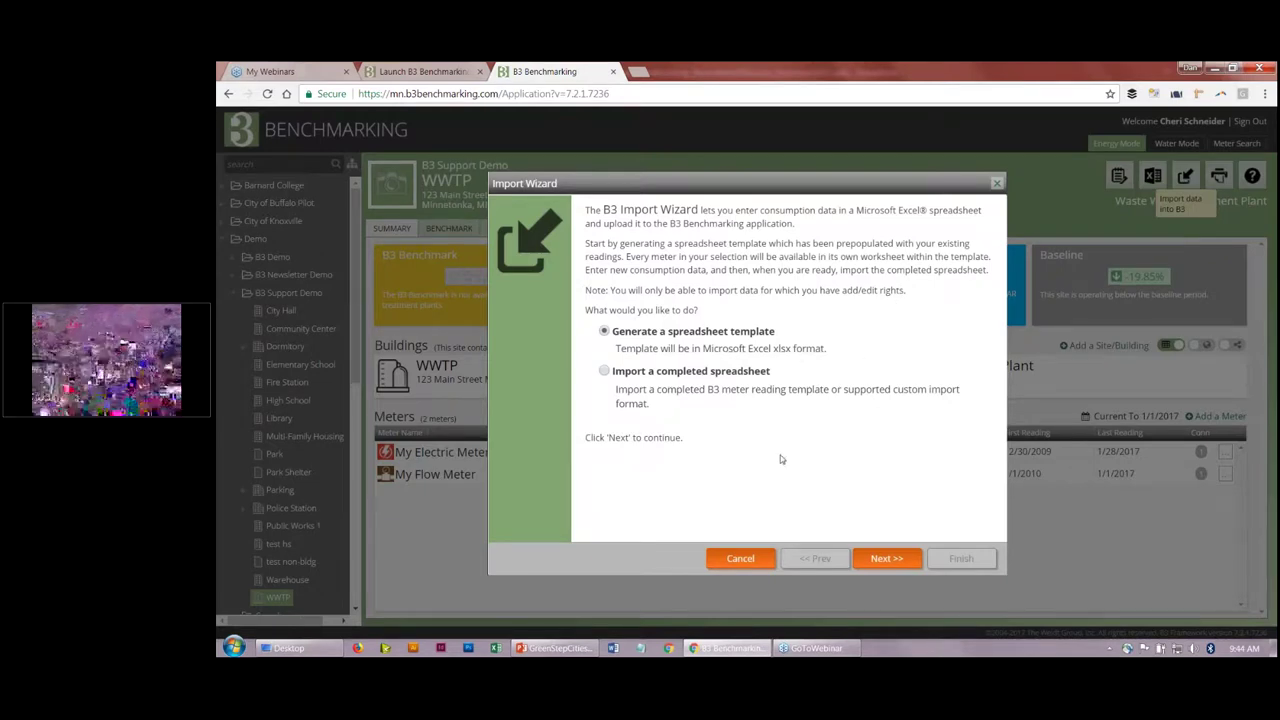
click(885, 557)
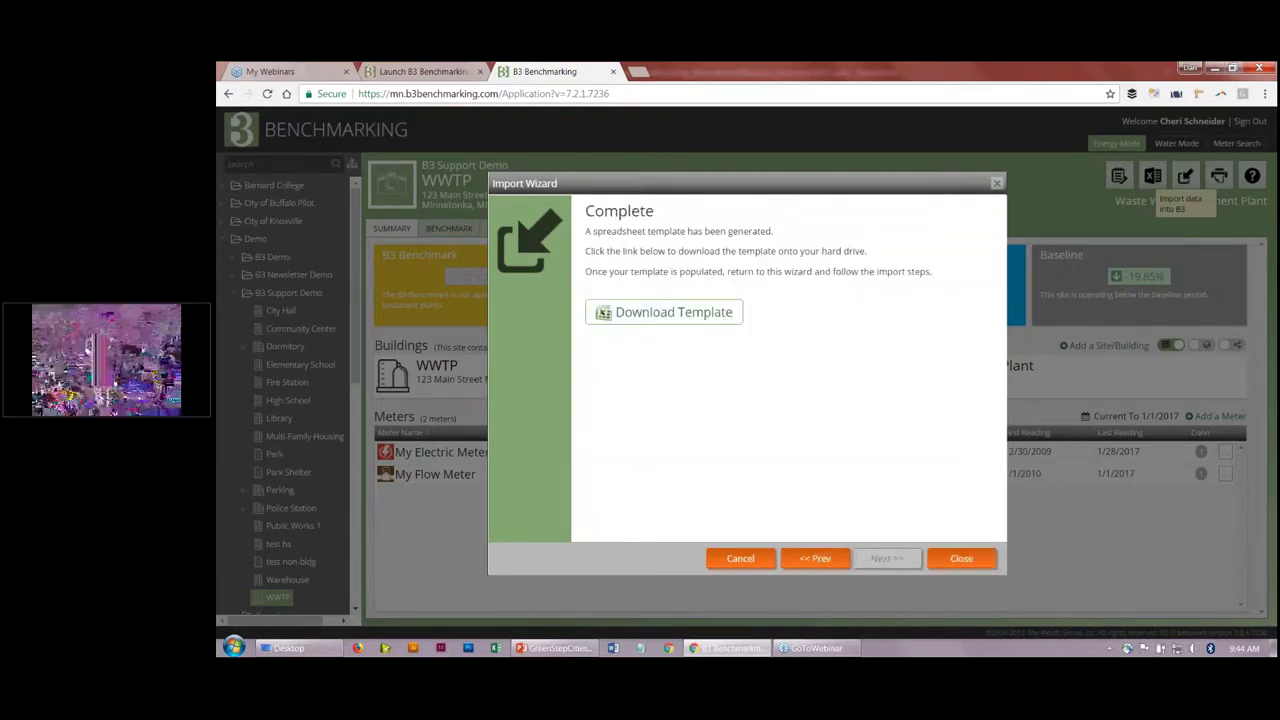
click(676, 316)
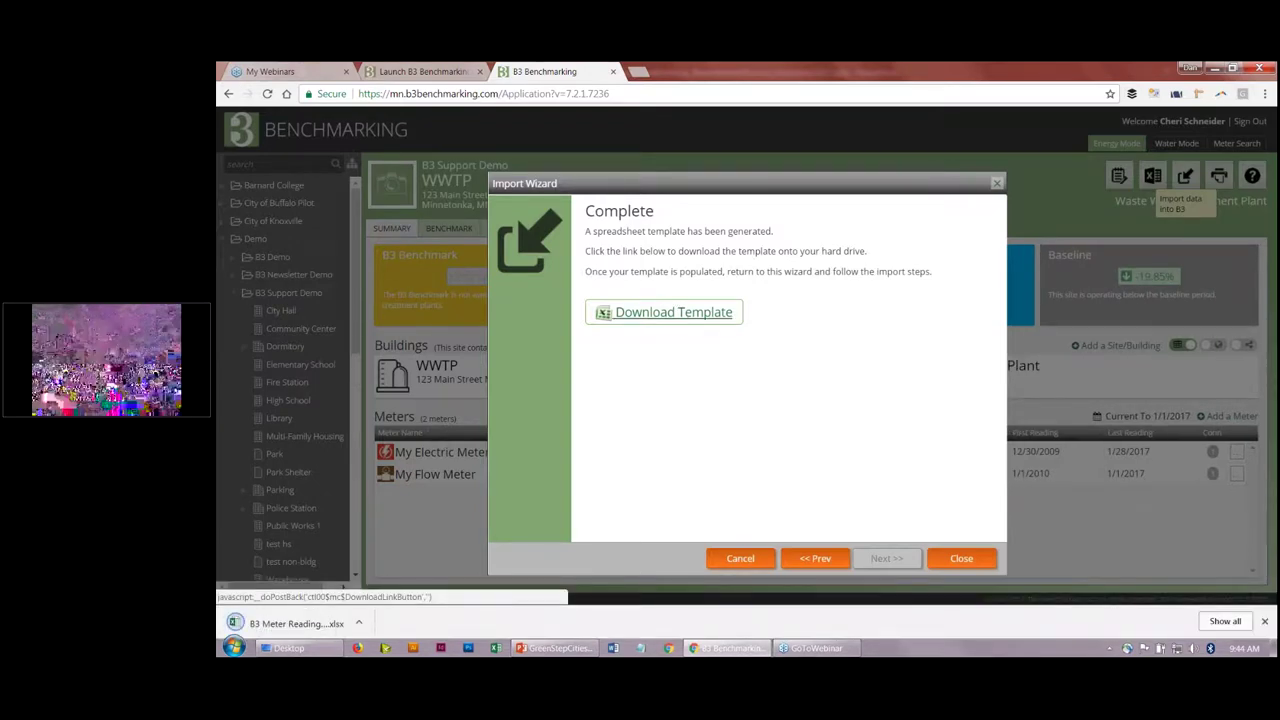
click(290, 623)
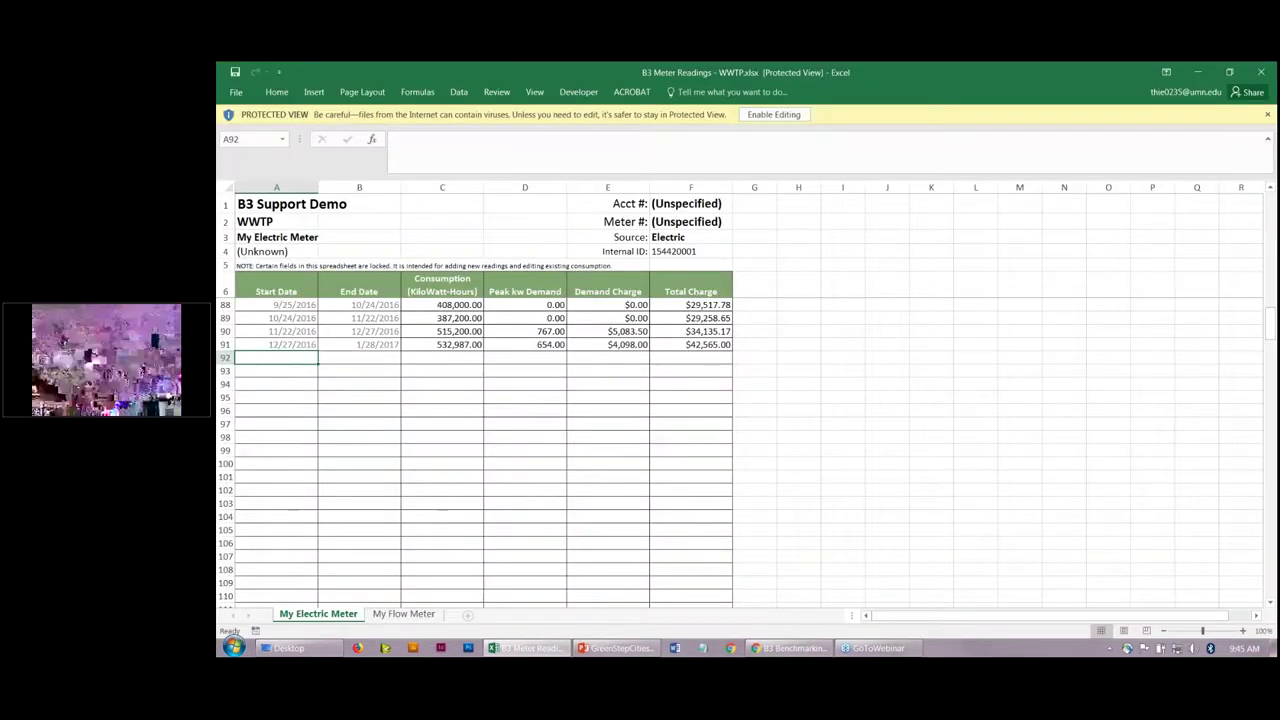
key(Up)
key(Up)
key(Up)
key(Up)
key(Up)
key(Up)
key(Up)
key(Up)
key(Up)
key(Up)
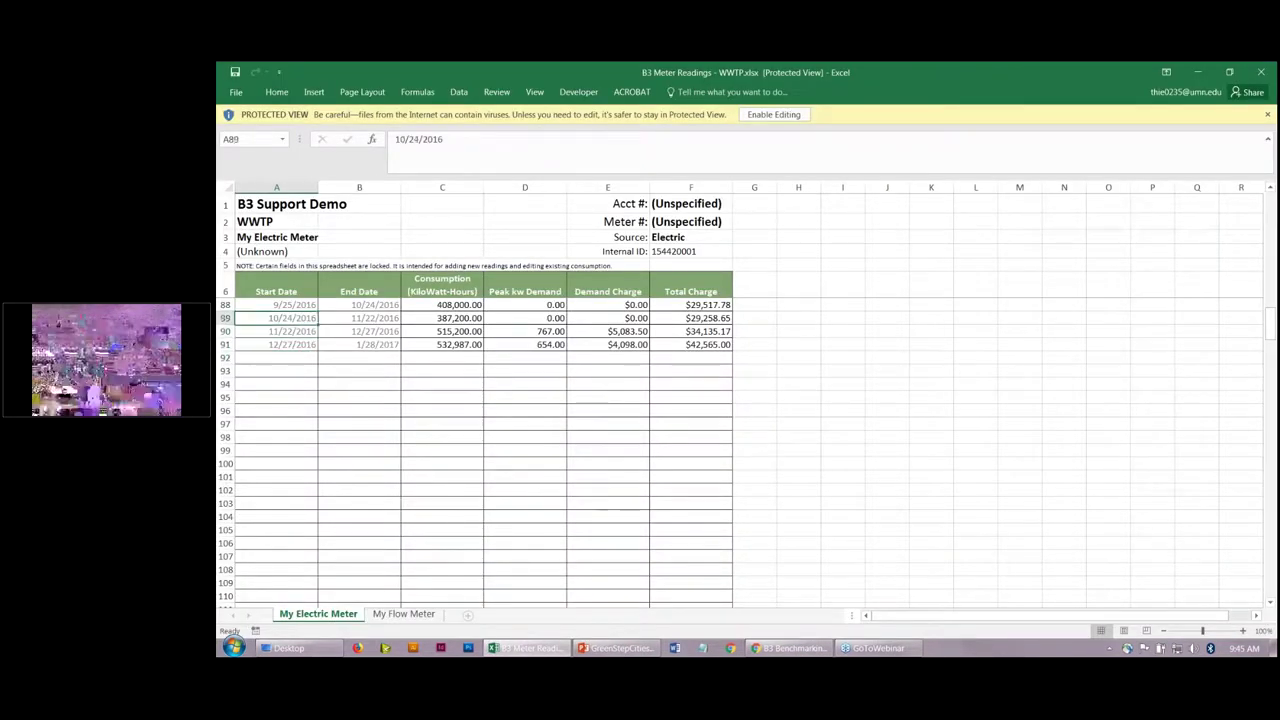
key(Up)
key(Up)
key(Up)
key(Up)
key(Up)
key(Up)
key(Up)
key(Up)
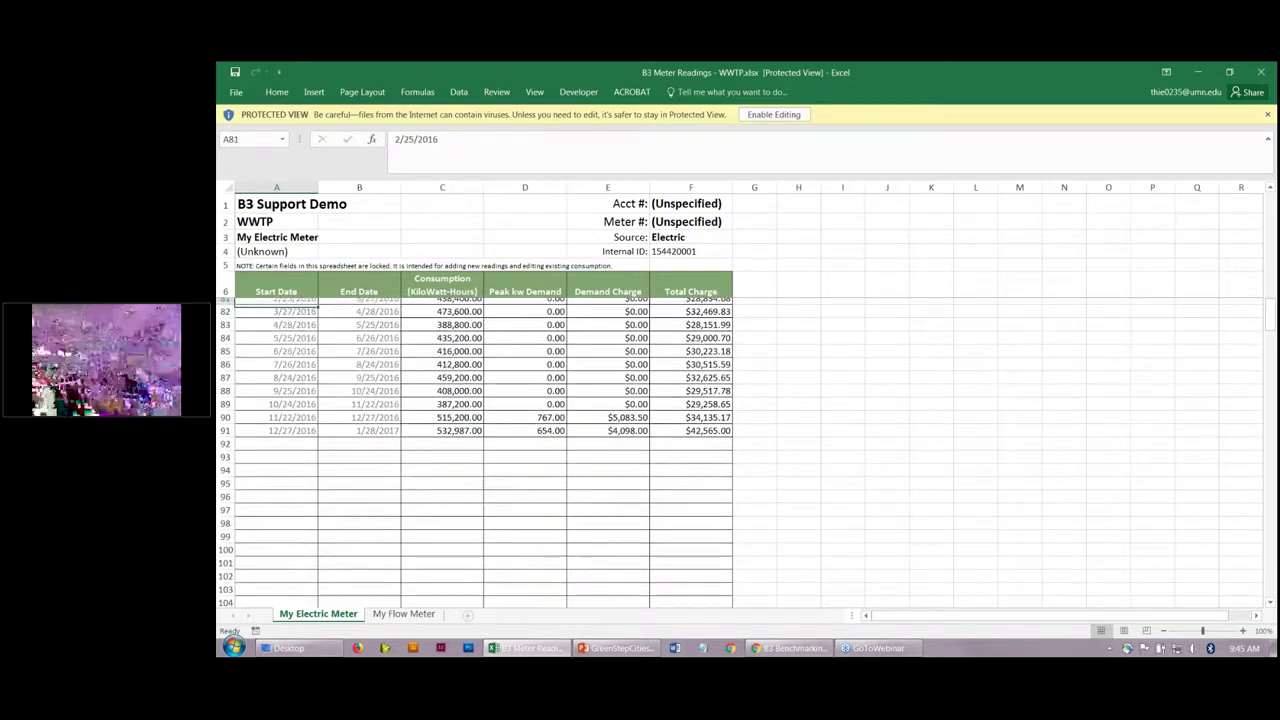
key(Up)
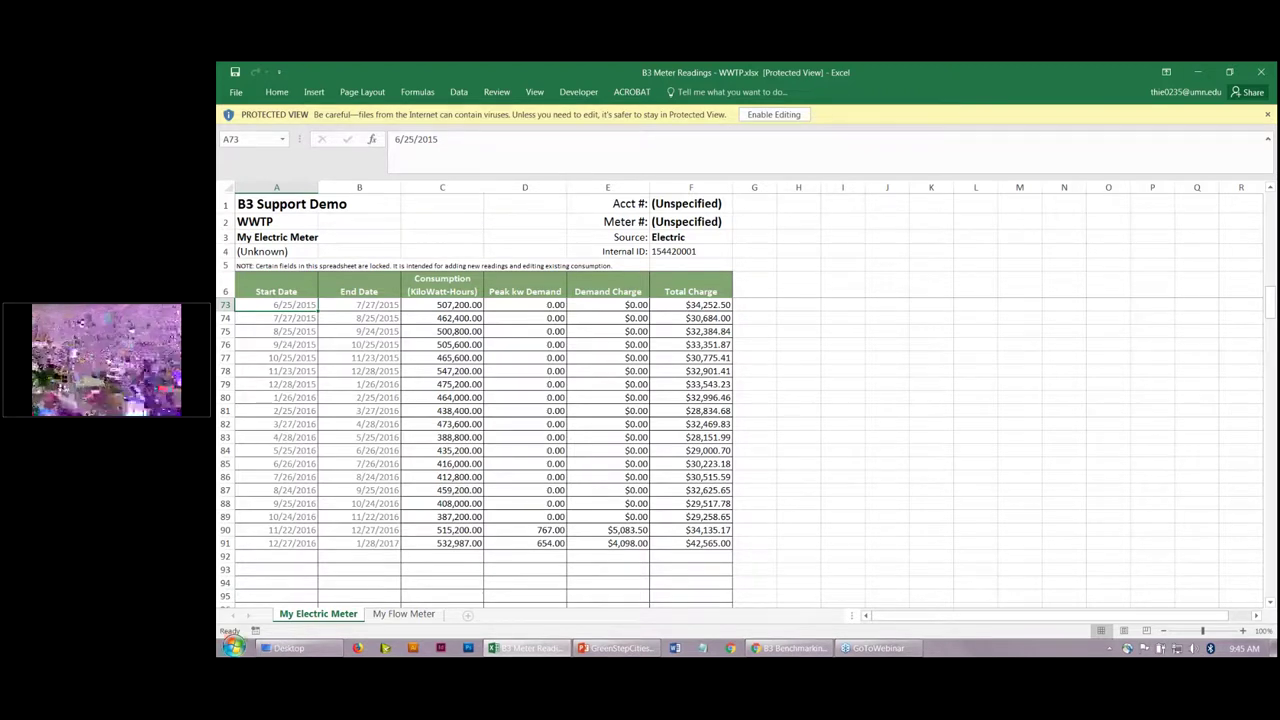
click(296, 560)
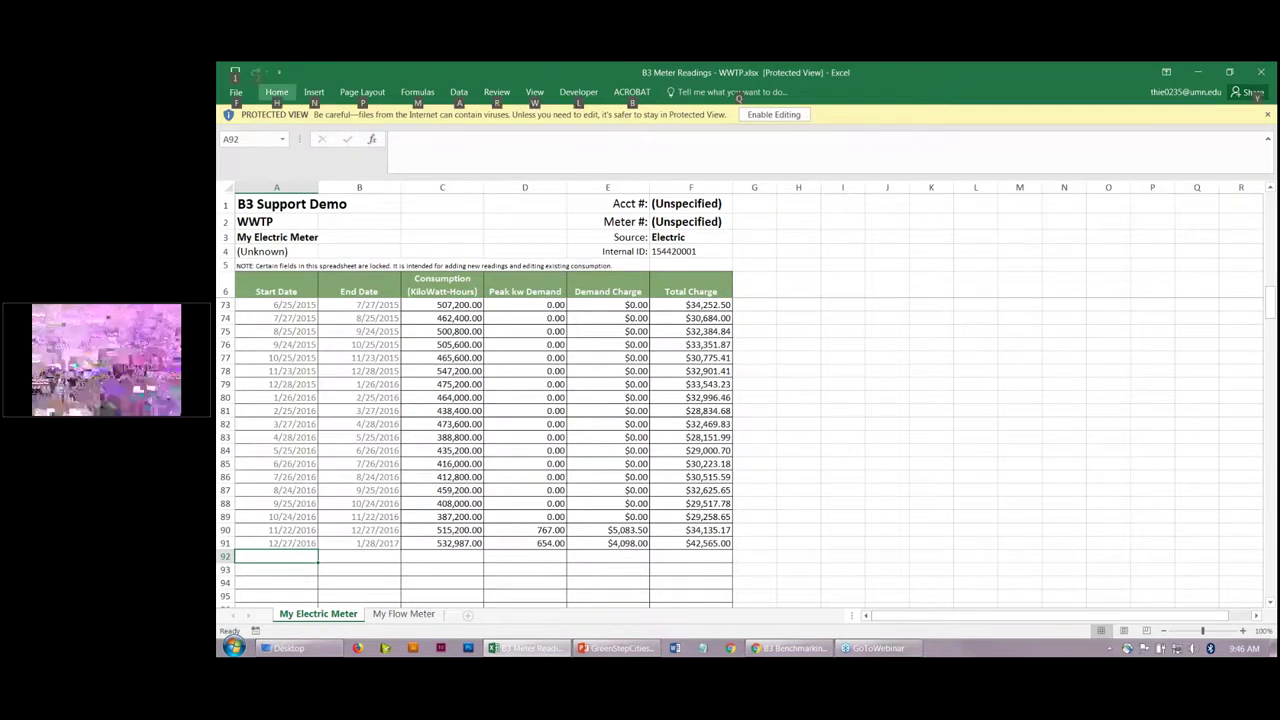
click(235, 72)
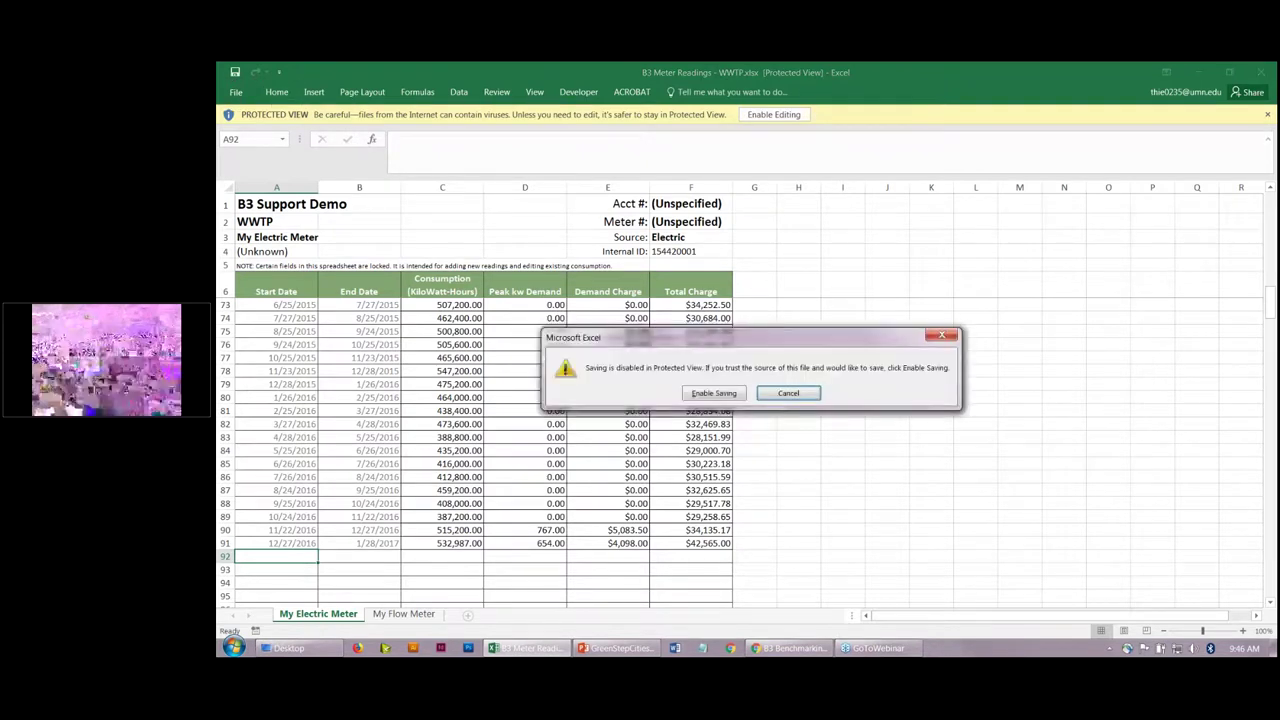
Step: Enable editing and add row 92: 1/28/2017–2/24/2017, 375,654 kWh, $65,432 total charge
click(716, 395)
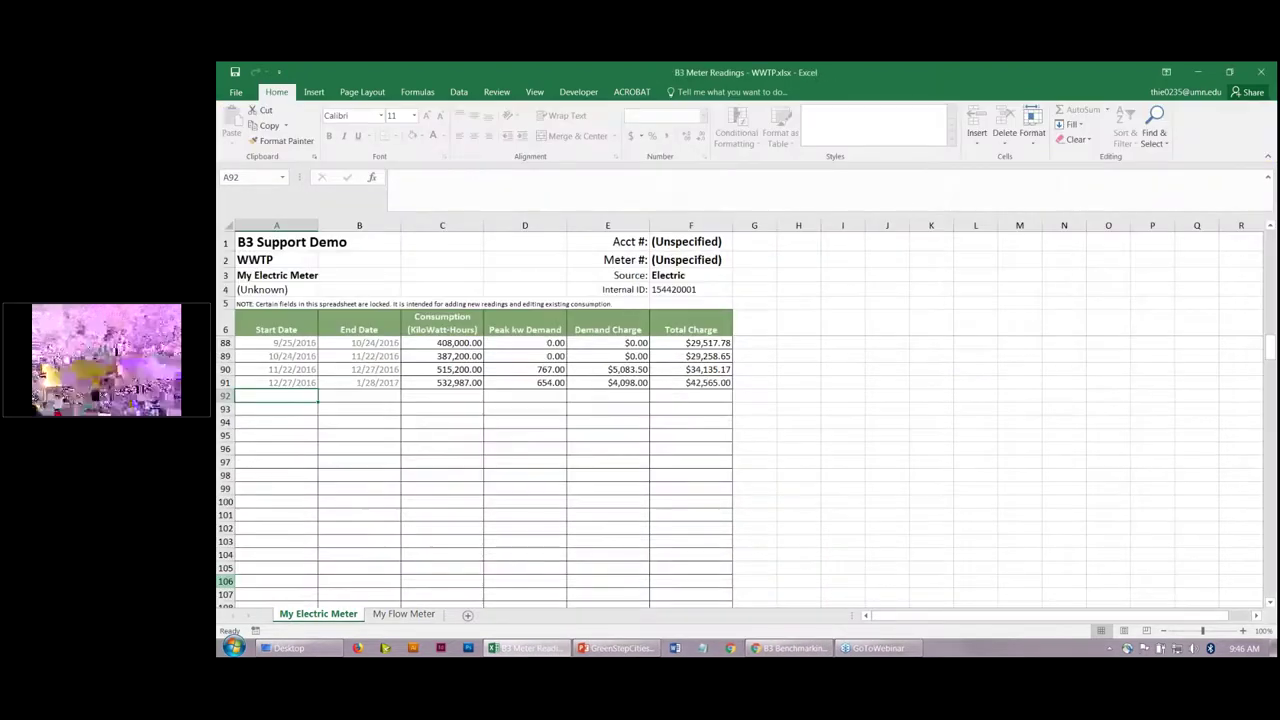
click(225, 581)
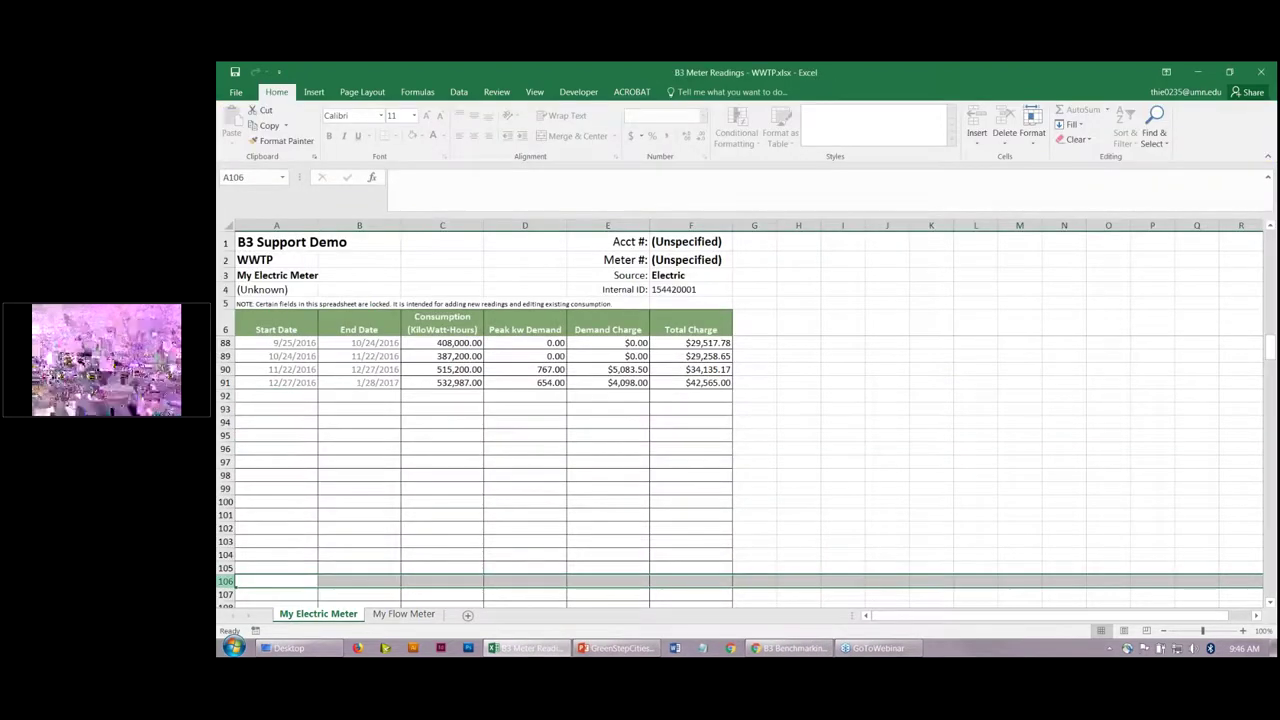
click(287, 398)
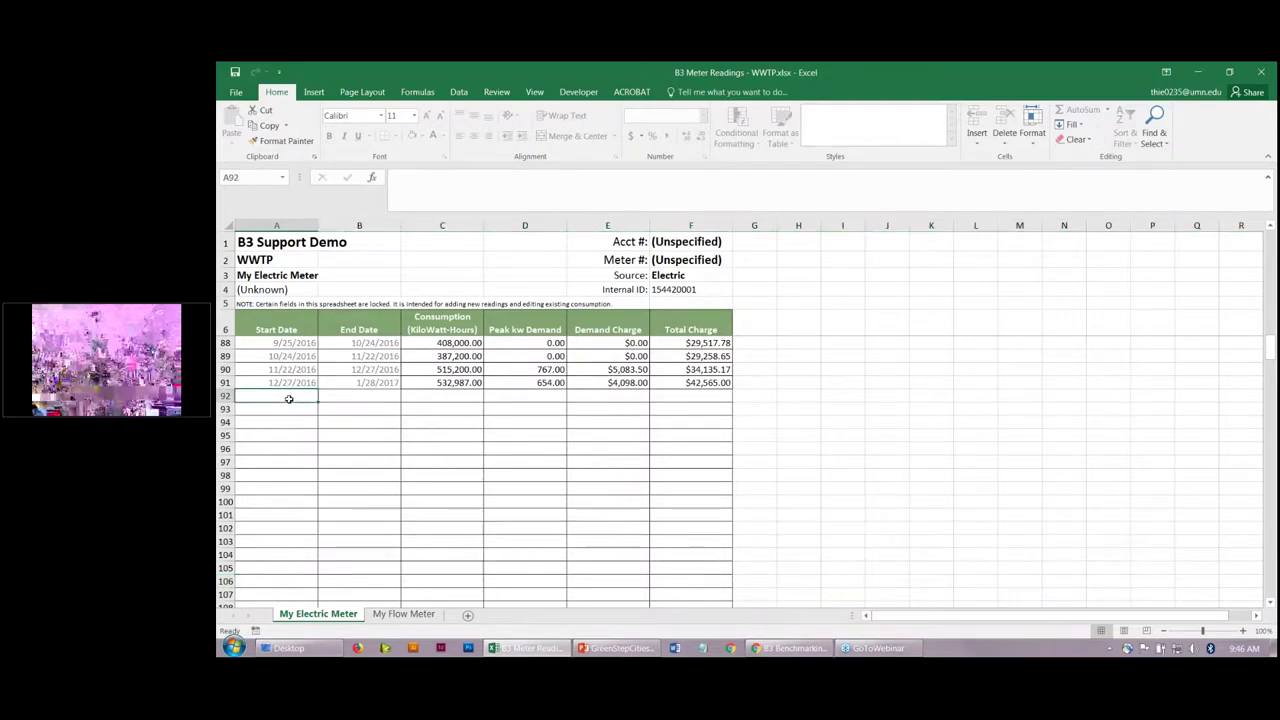
text(1/28)
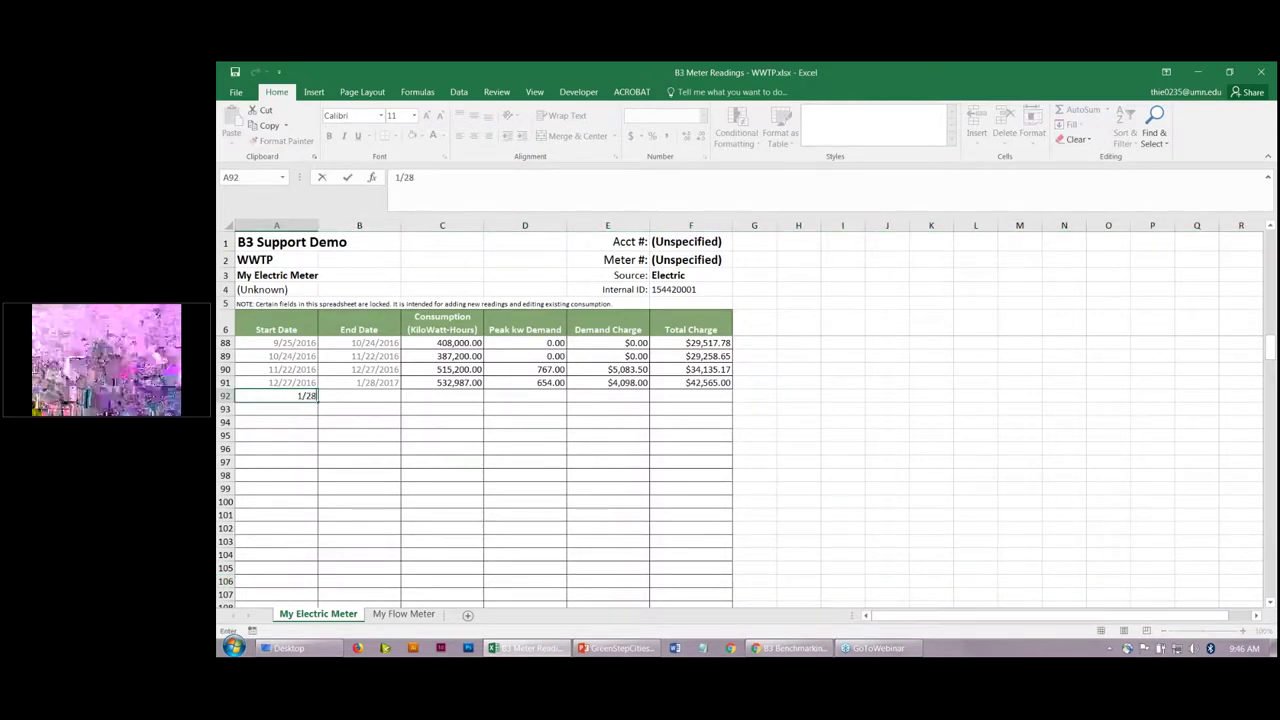
text(/2017)
key(ctrl+Return)
click(359, 396)
text(2/24/)
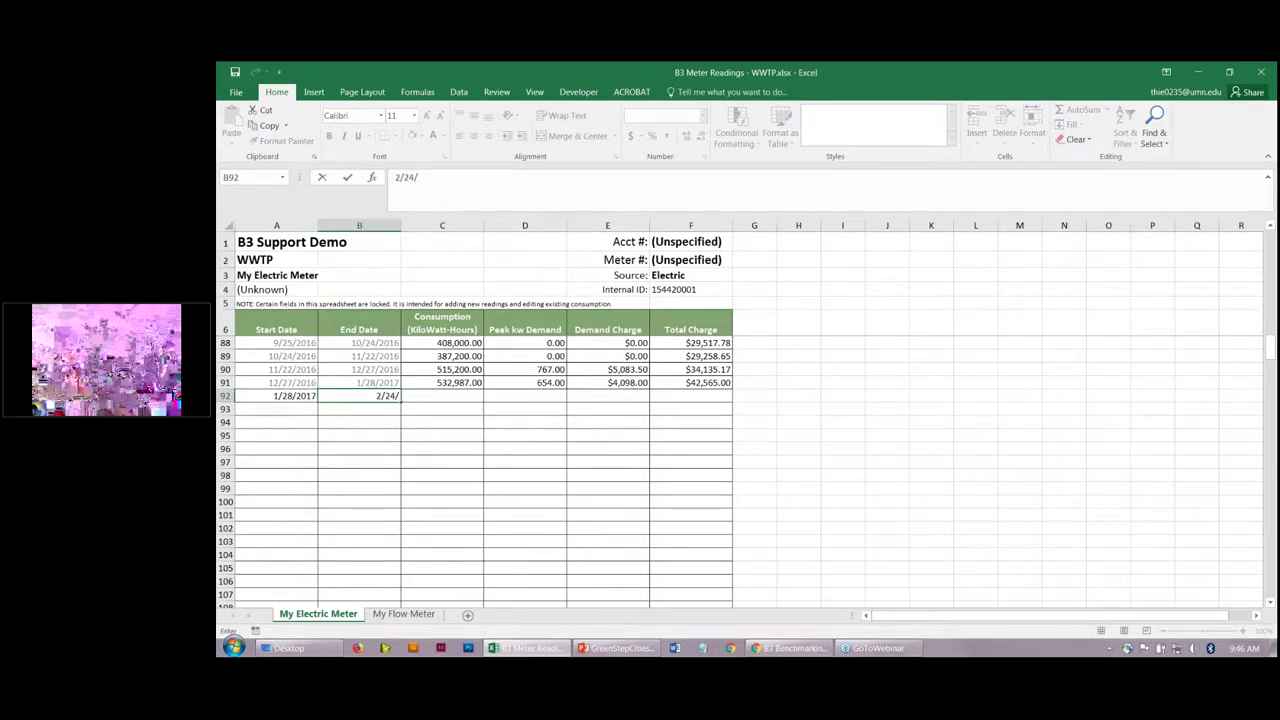
text(2017)
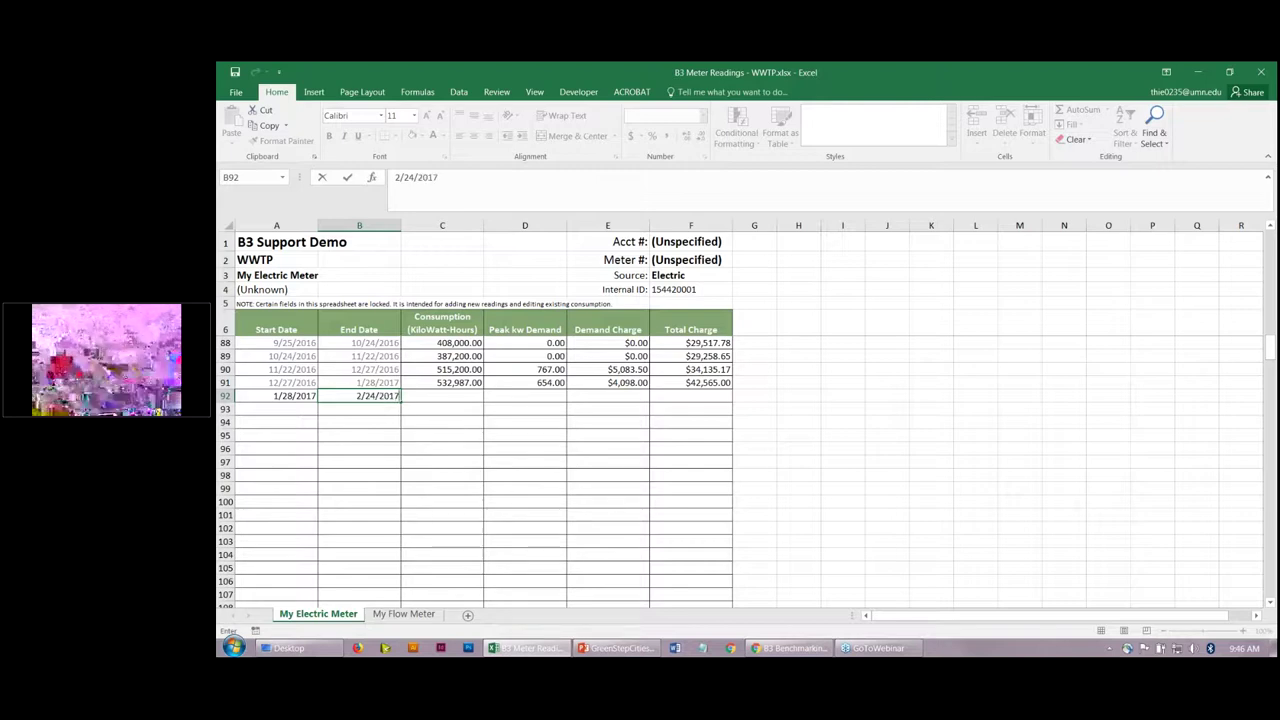
key(Tab)
text(375,654)
key(Tab)
key(Tab)
key(Tab)
text(65432)
key(Return)
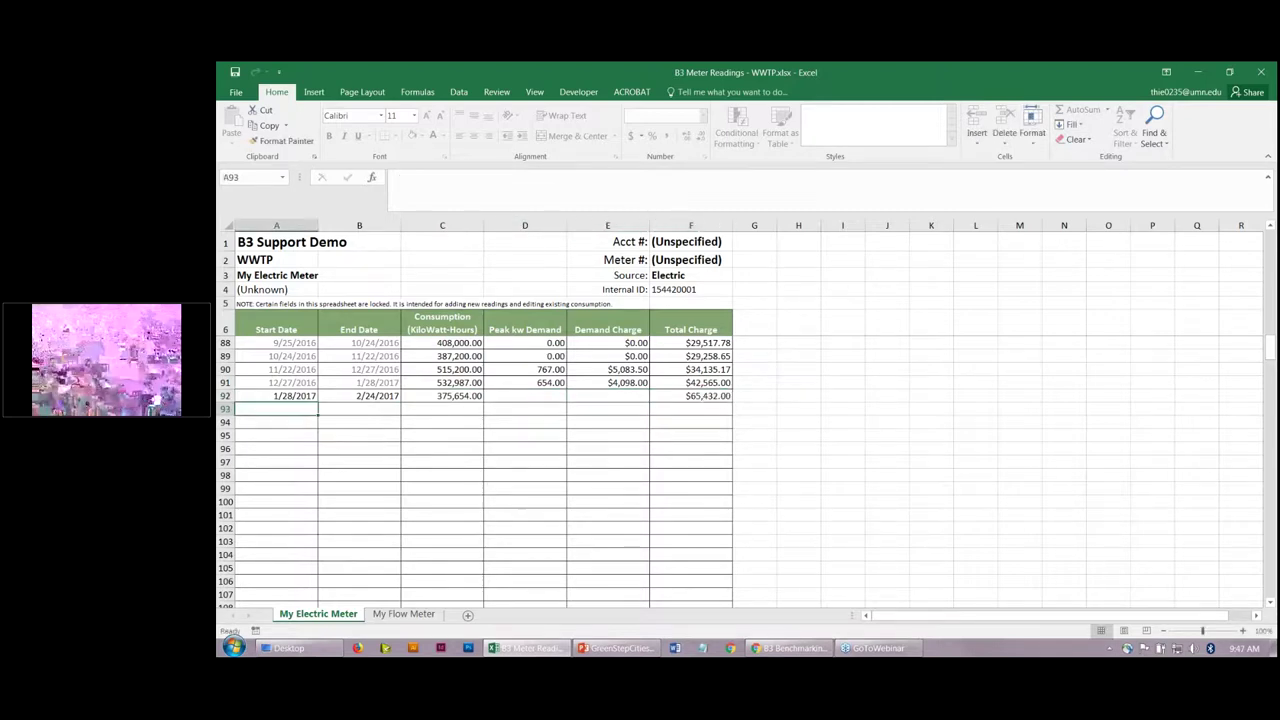
Step: Add row 93: 2/25/2017–3/28/2017, 654,321 kWh, $76,543 total charge
text(2/2)
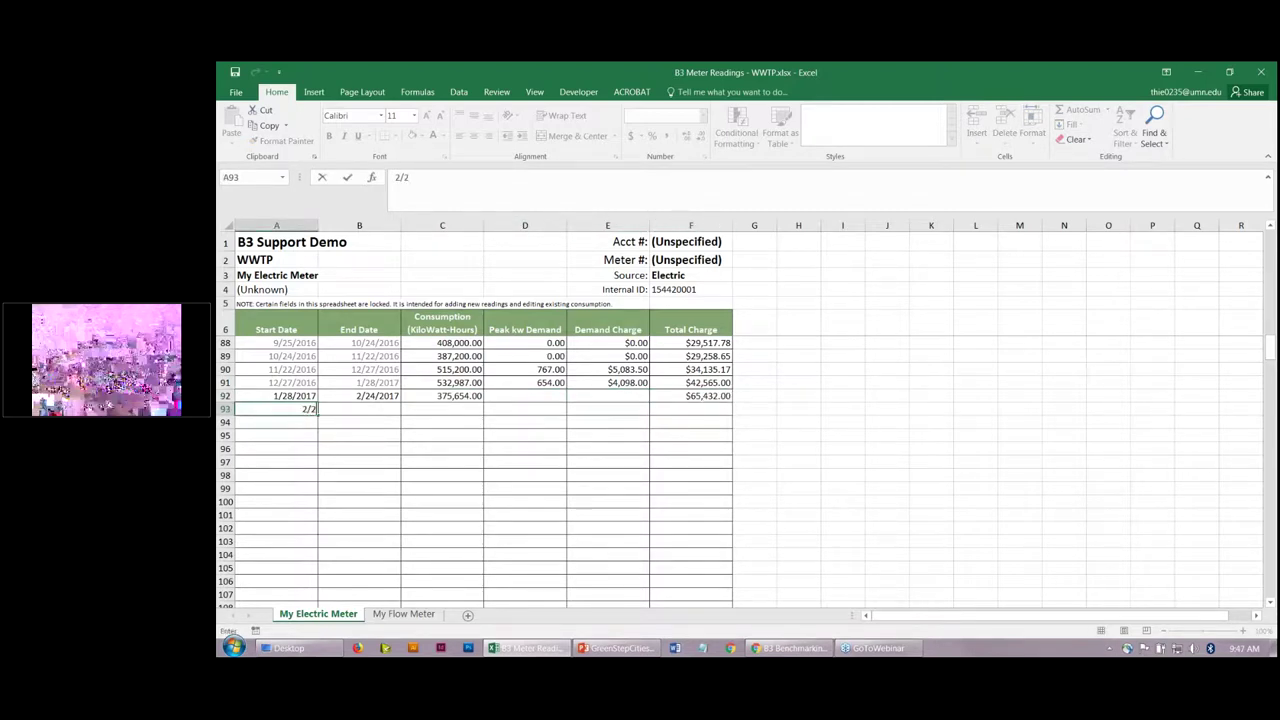
text(5/2017)
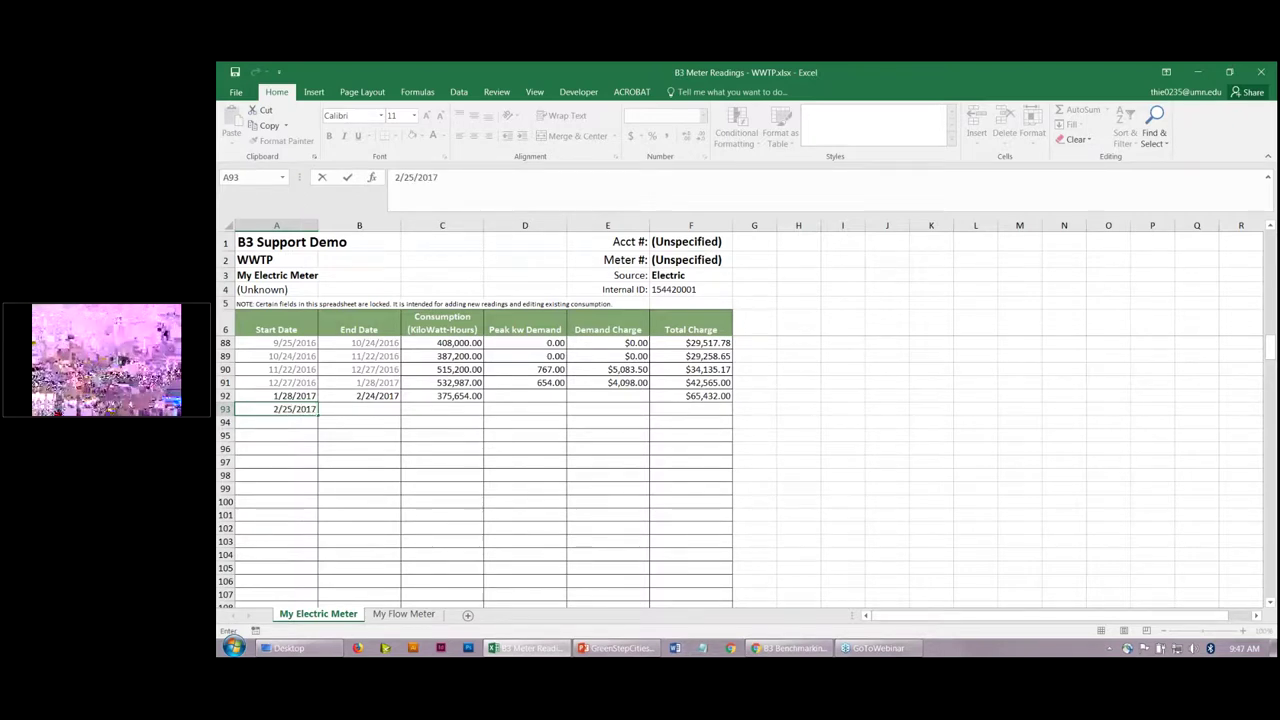
key(Tab)
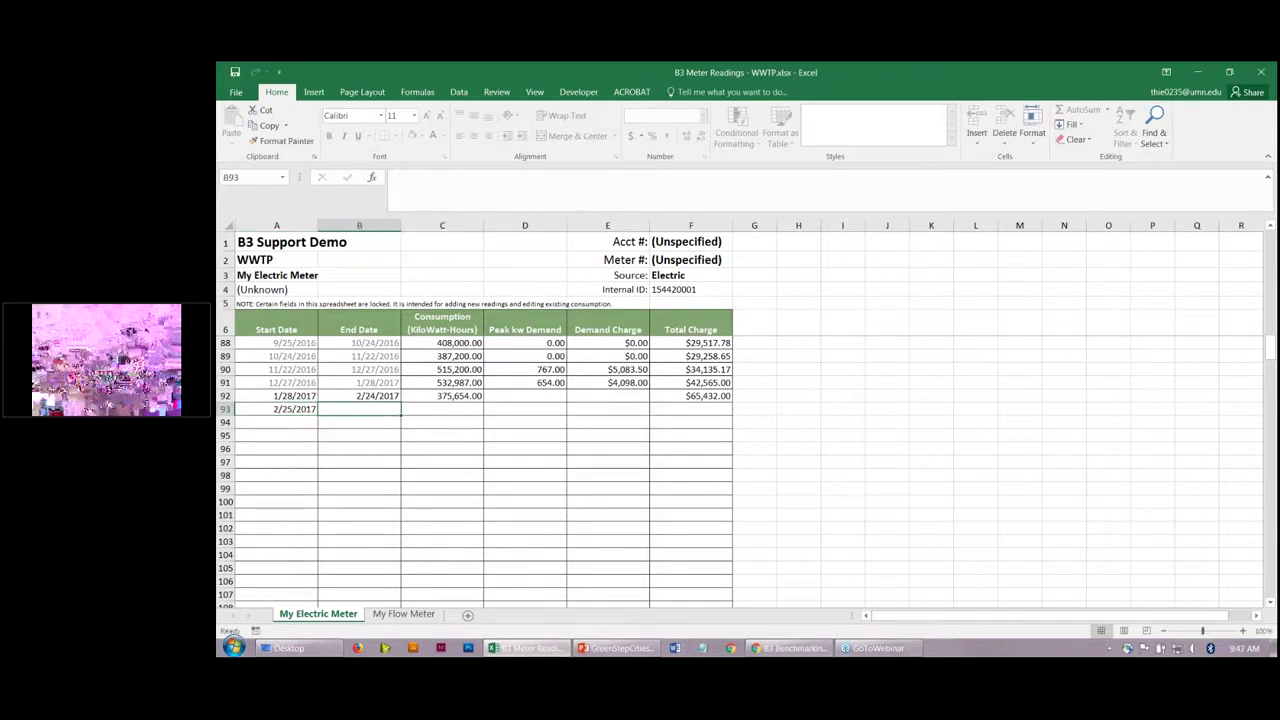
text(3/28/2017)
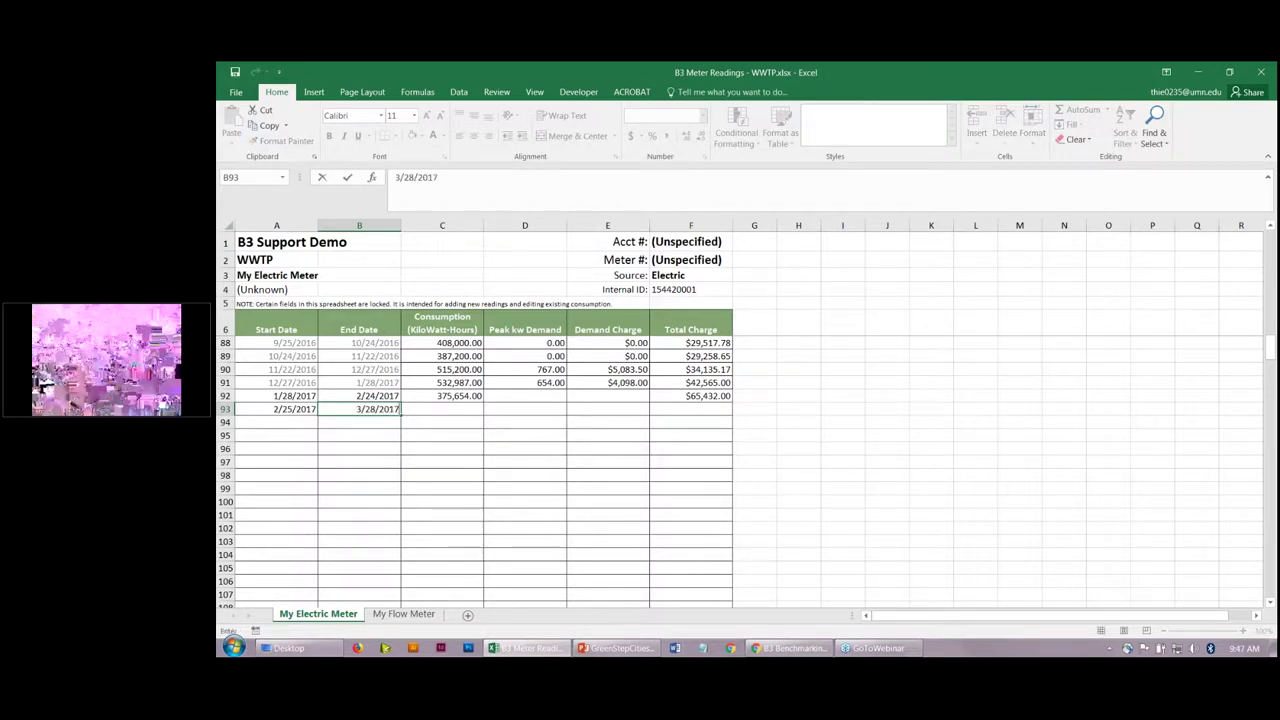
key(Tab)
text(654,321)
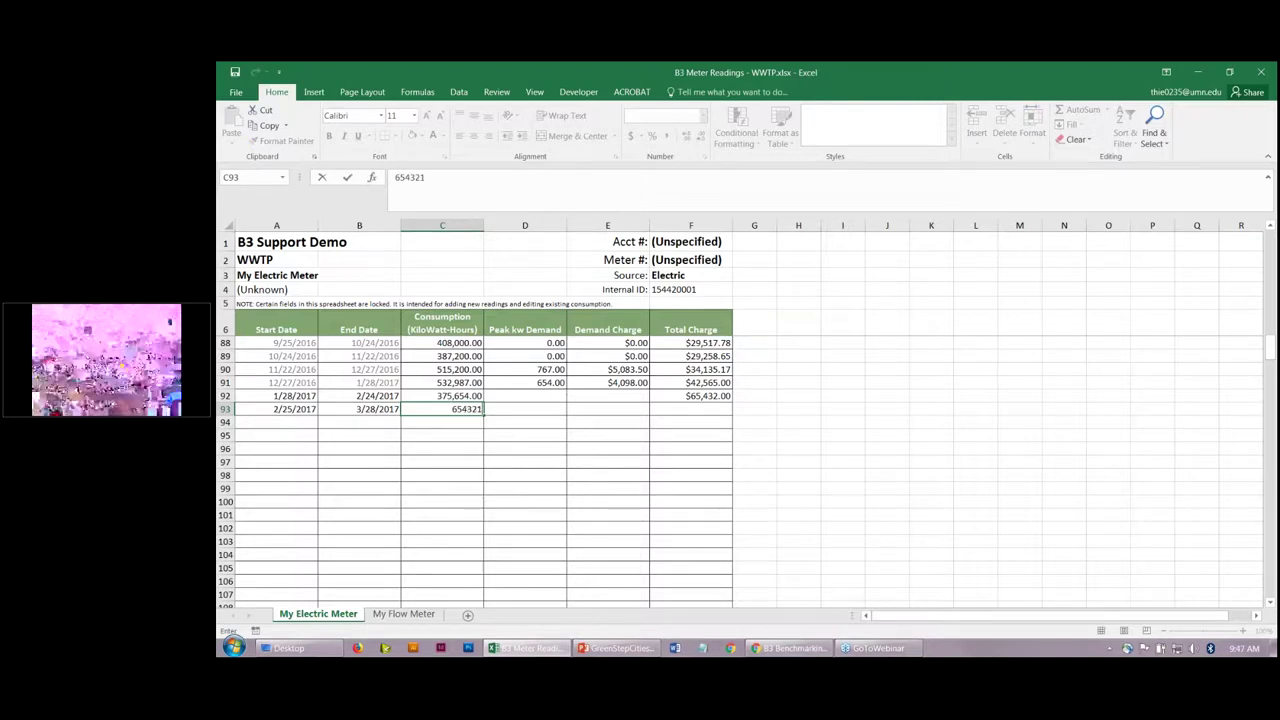
key(Tab)
key(Tab)
key(Tab)
key(Return)
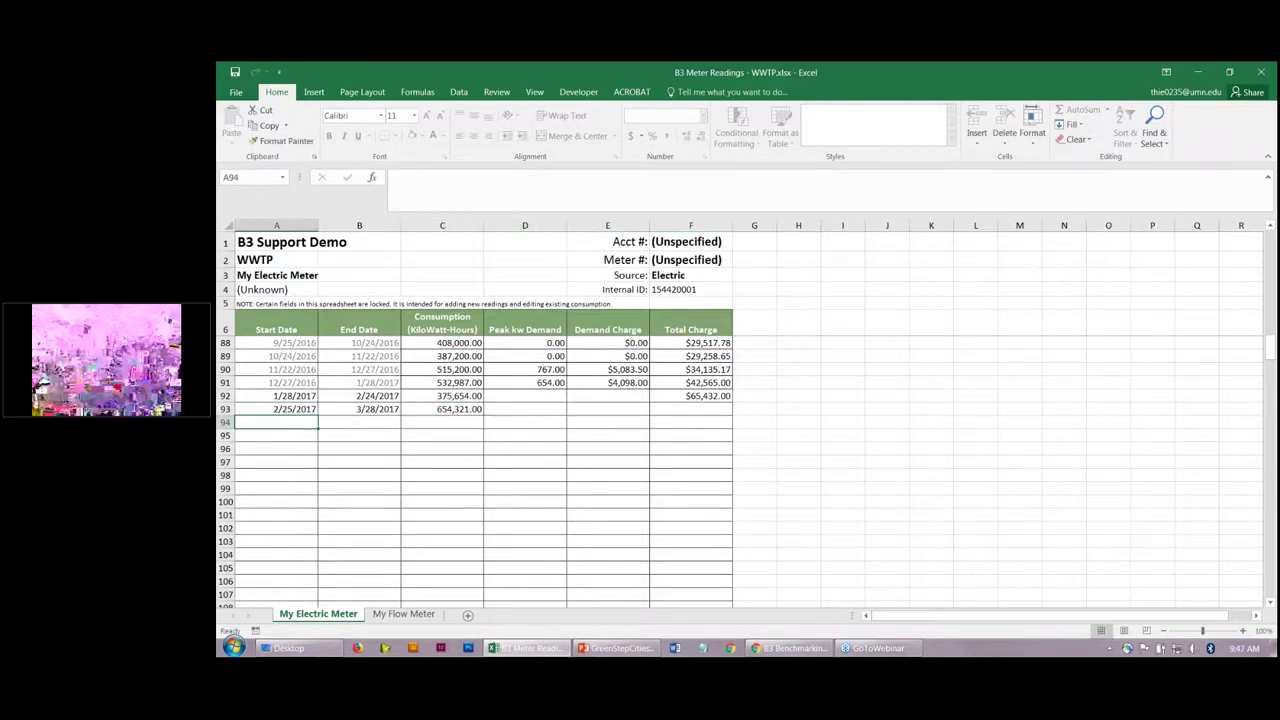
click(690, 409)
text(76,543)
key(Return)
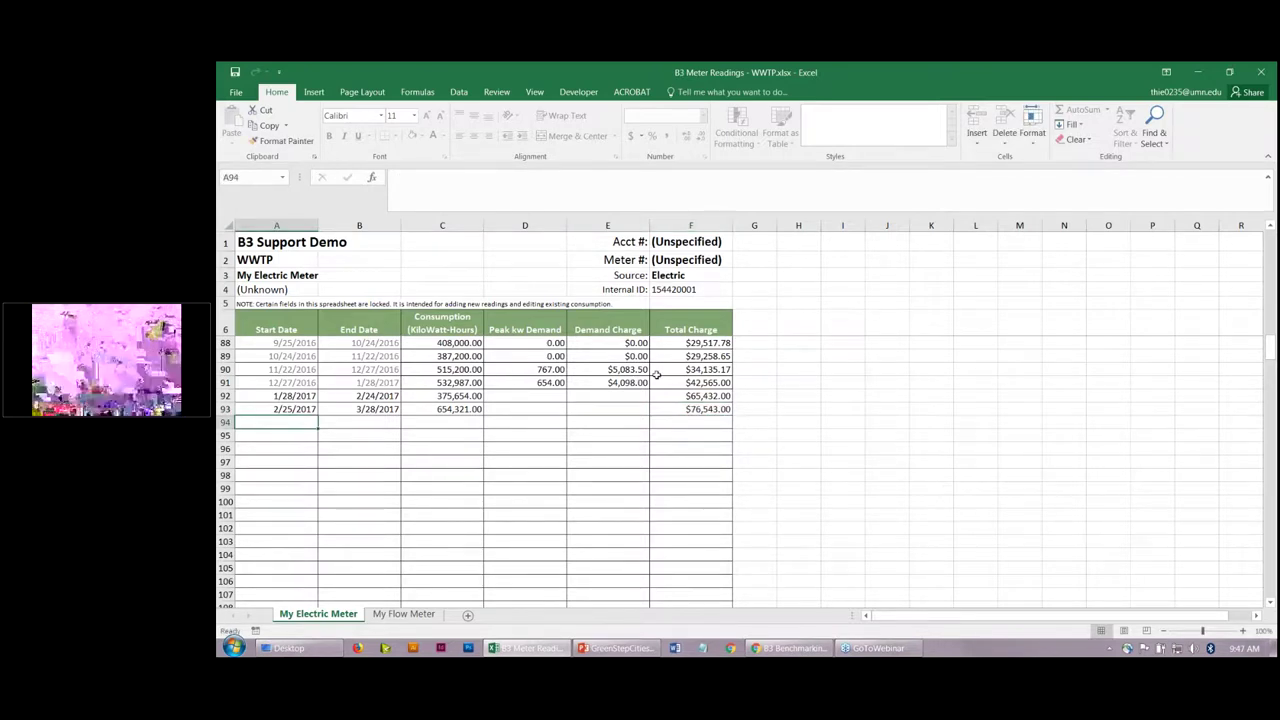
Step: Enter 543 as the Peak kW Demand in D89 and D88
click(538, 356)
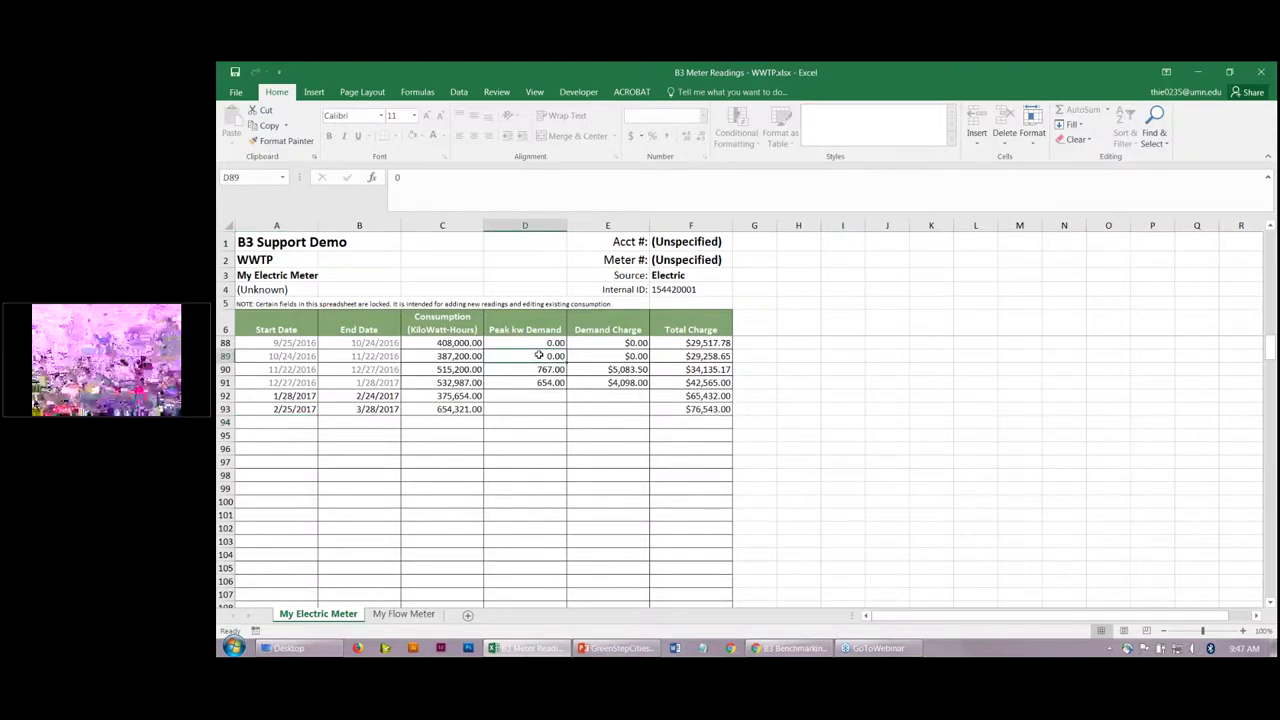
text(543)
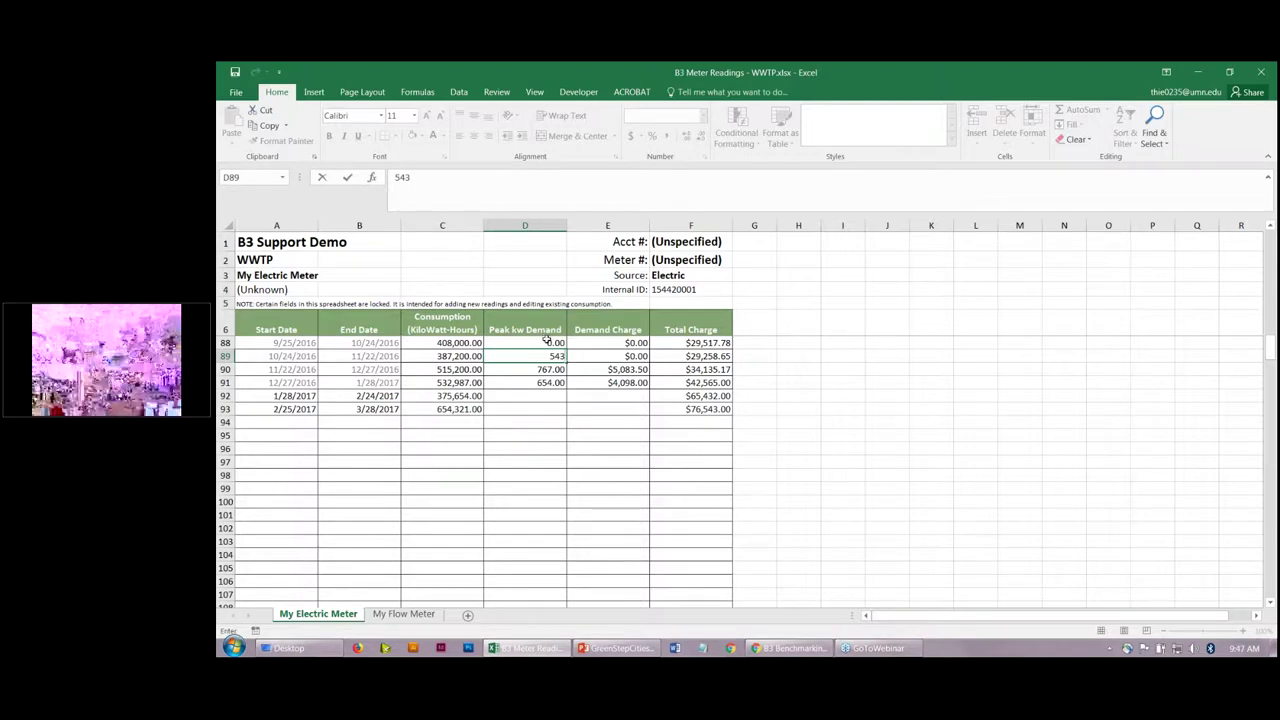
click(547, 342)
text(543)
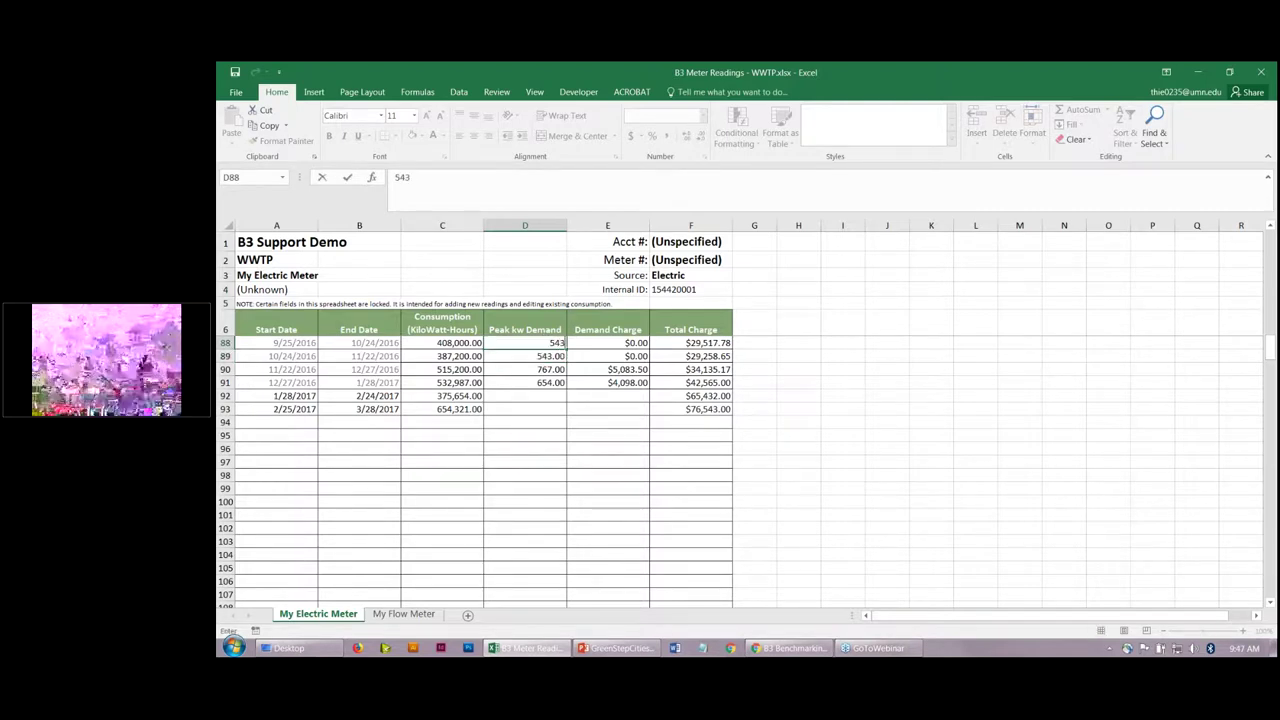
click(621, 359)
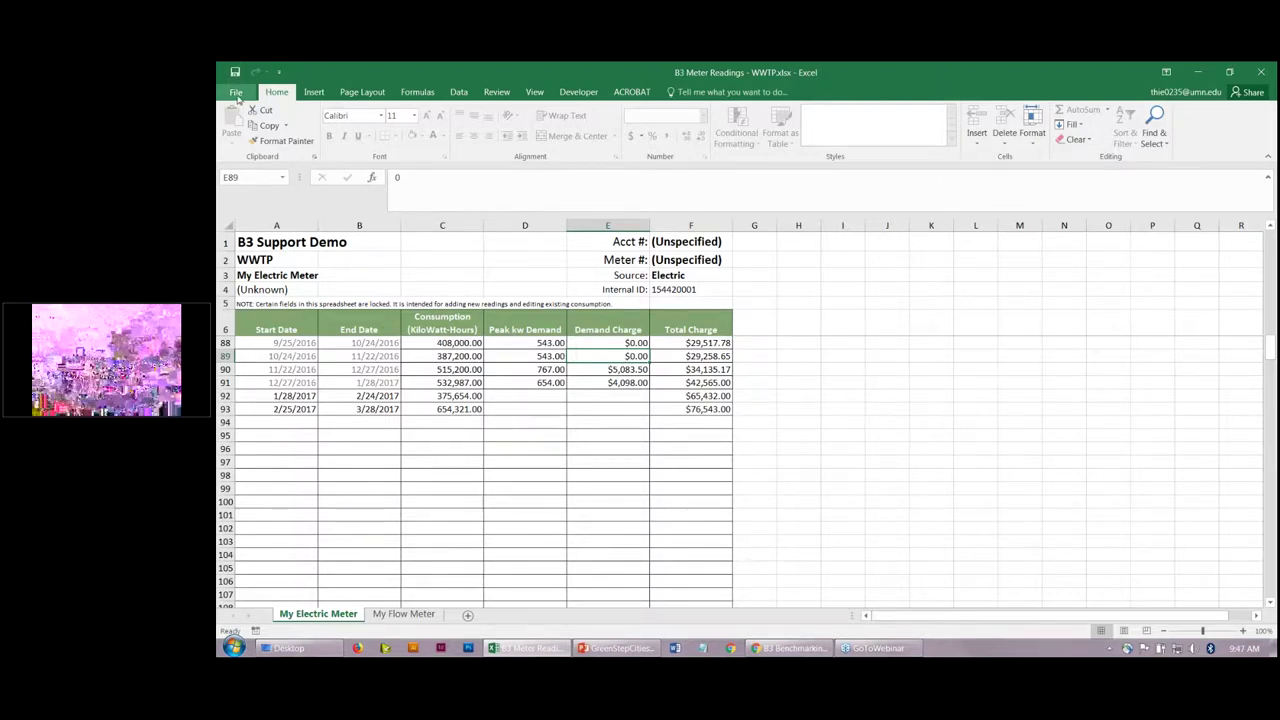
click(236, 92)
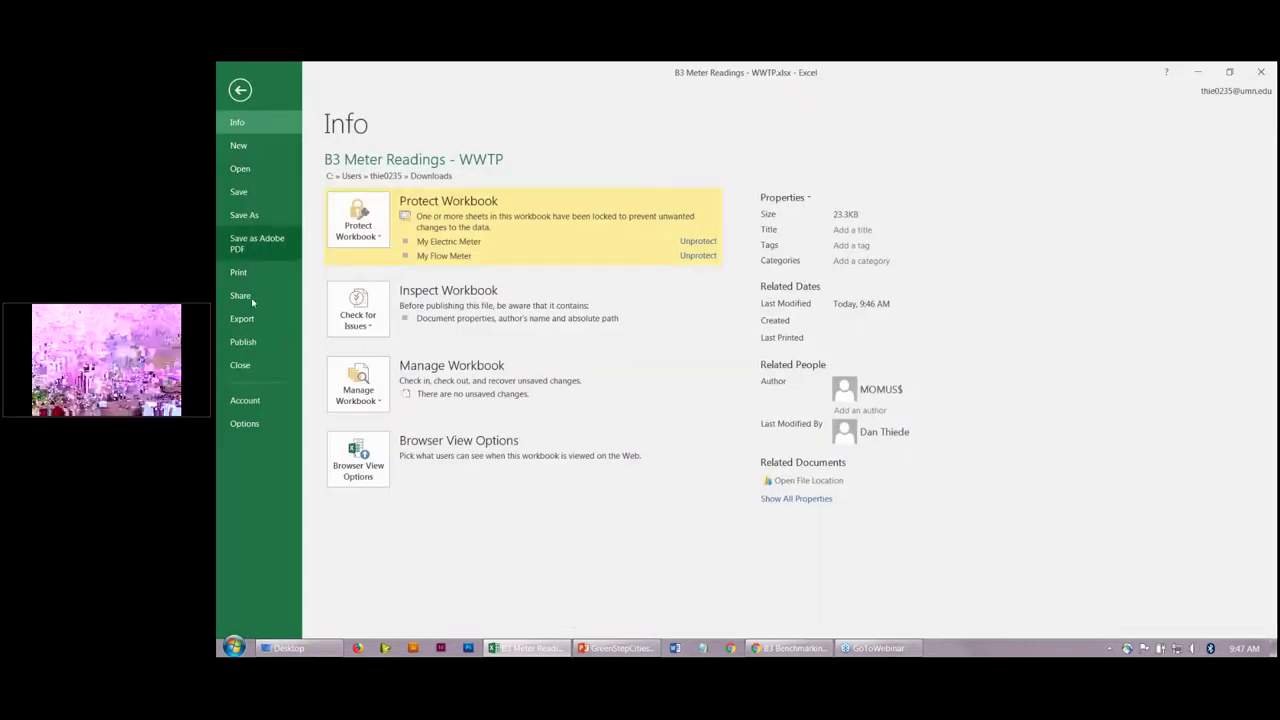
Step: Save the workbook, save a copy to the Desktop, and close Excel
click(248, 195)
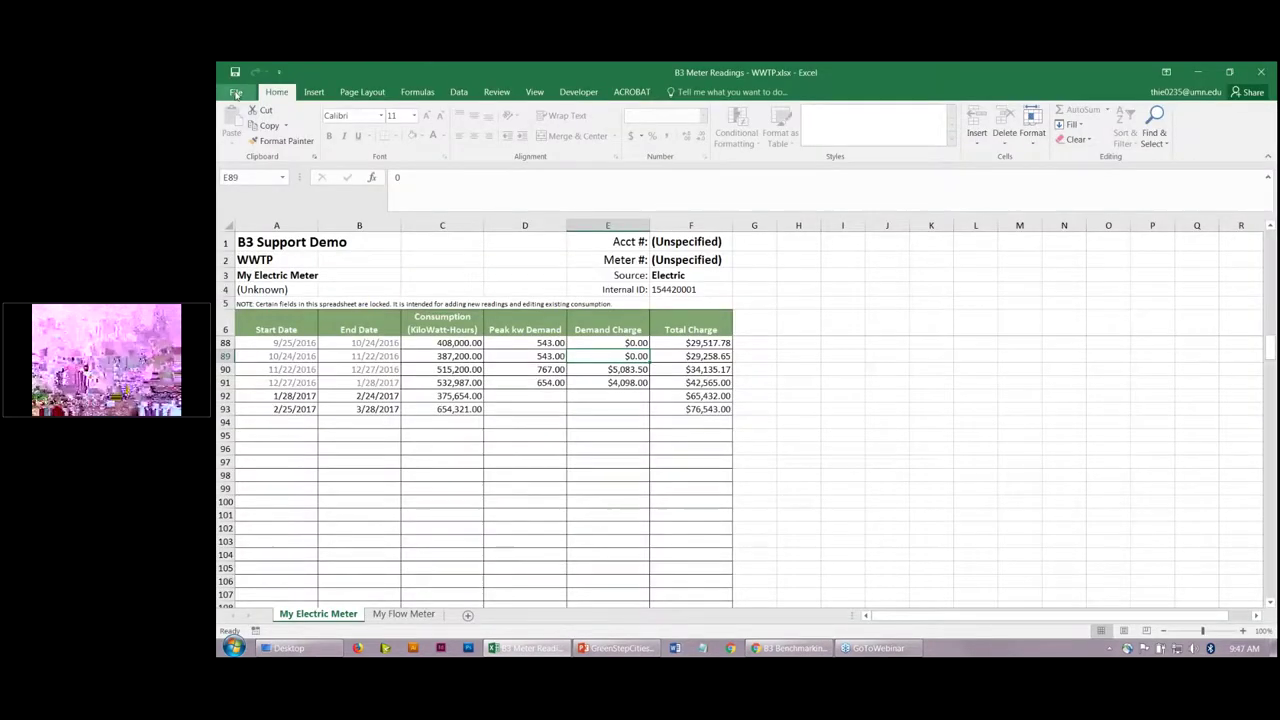
click(236, 92)
click(257, 226)
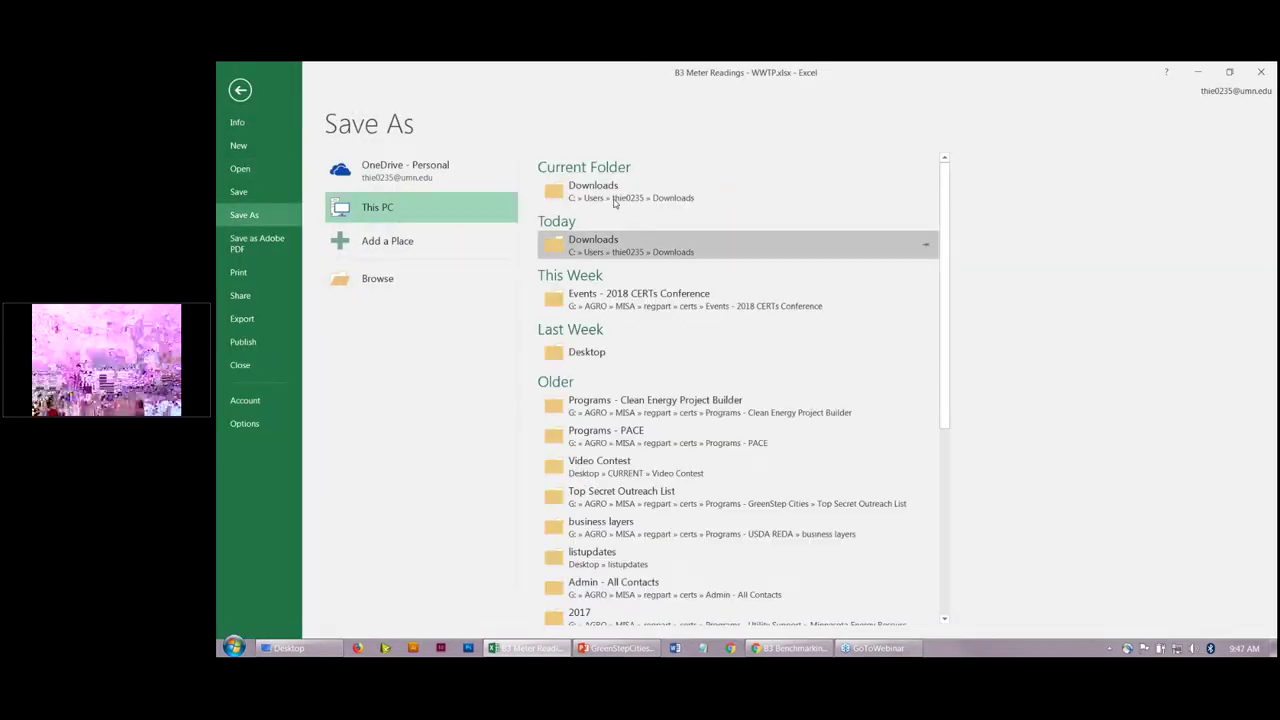
click(590, 356)
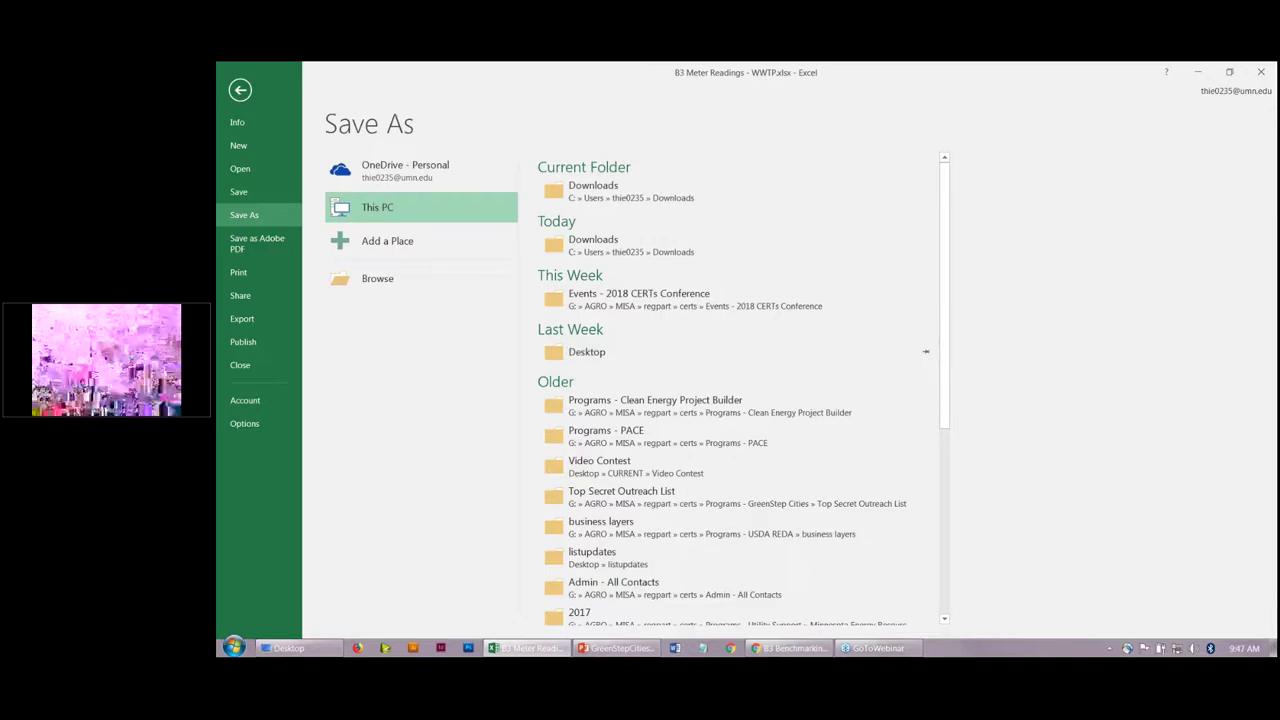
click(712, 396)
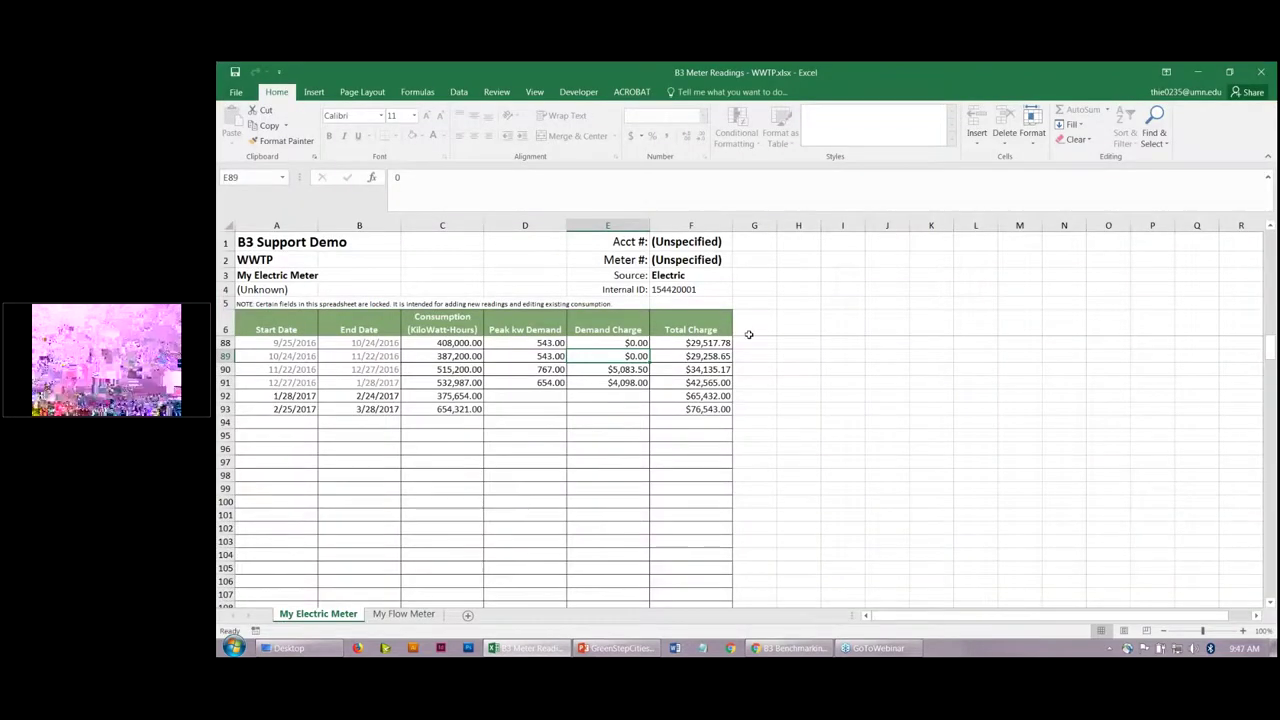
click(1262, 68)
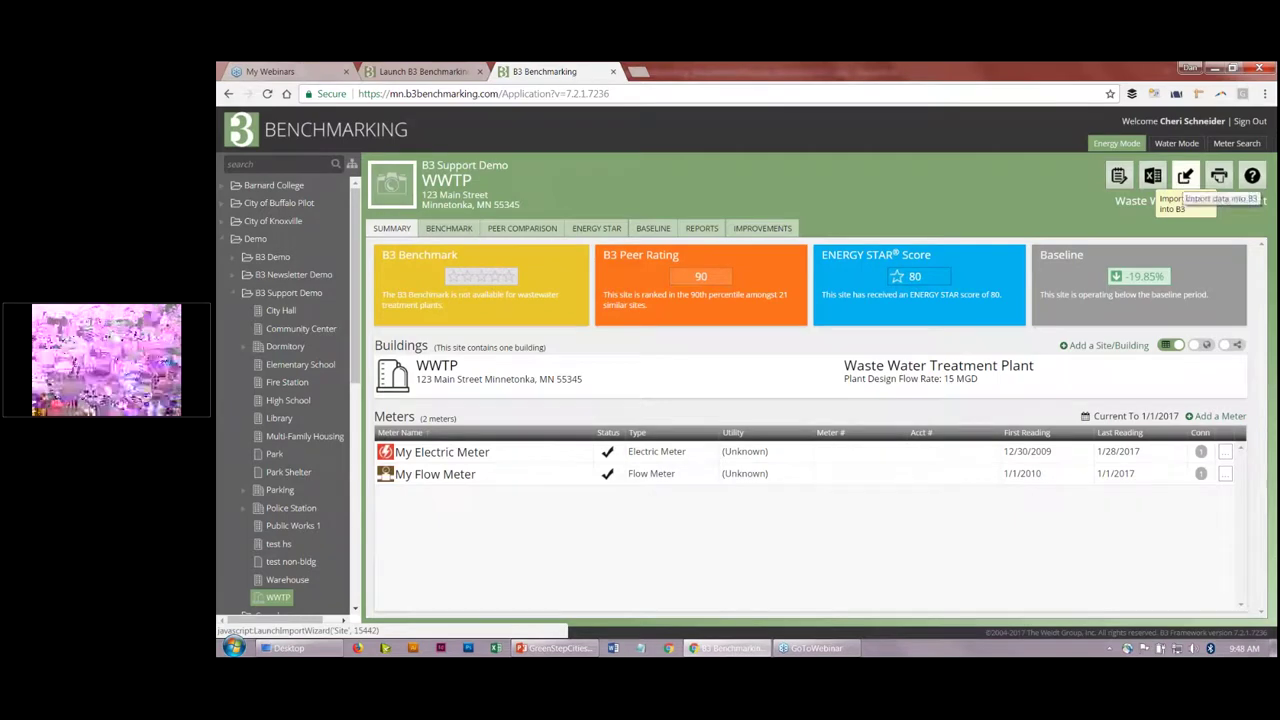
Step: Upload B3 Meter Readings - WWTP.xlsx through the import wizard, validate it, and import the readings
click(1185, 176)
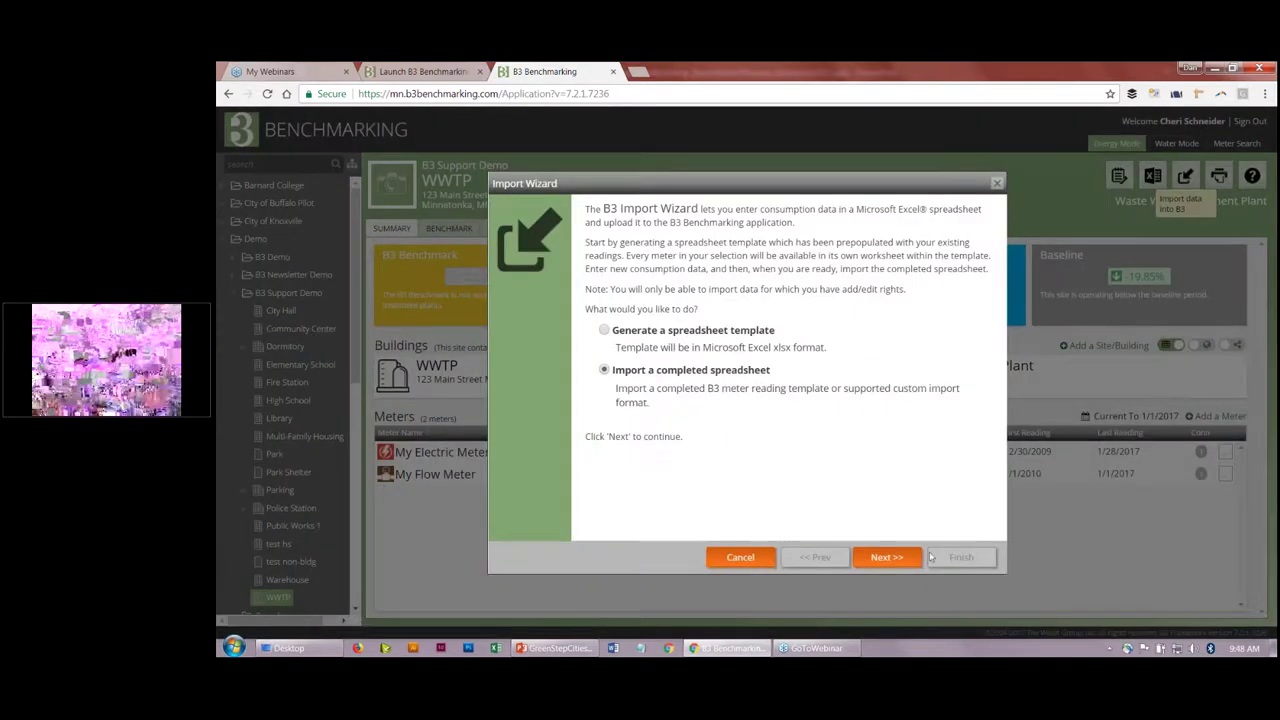
click(886, 557)
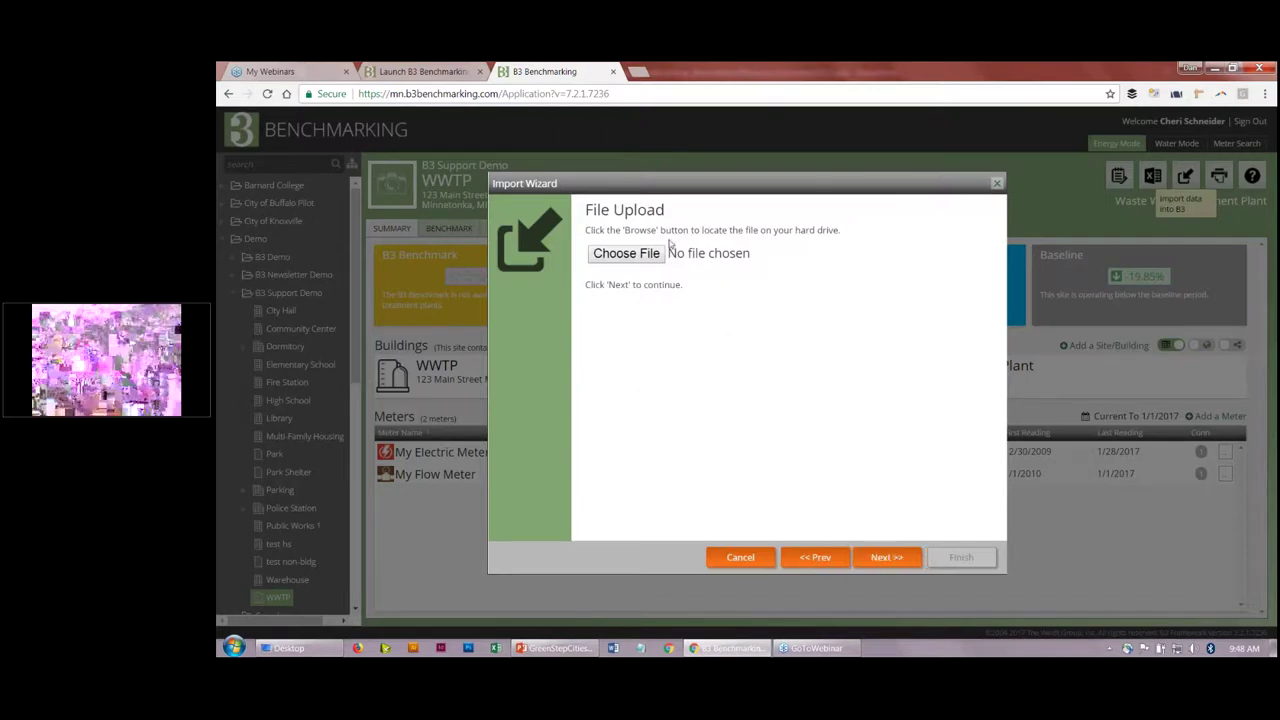
click(649, 256)
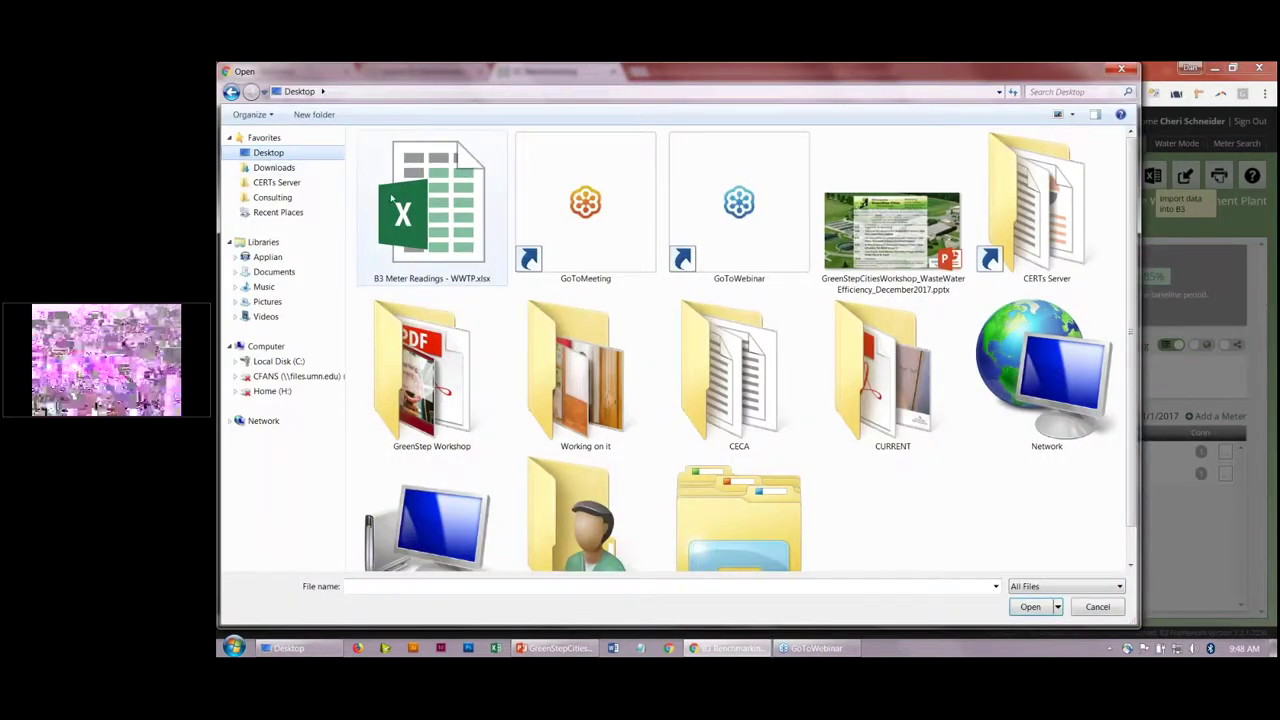
click(504, 271)
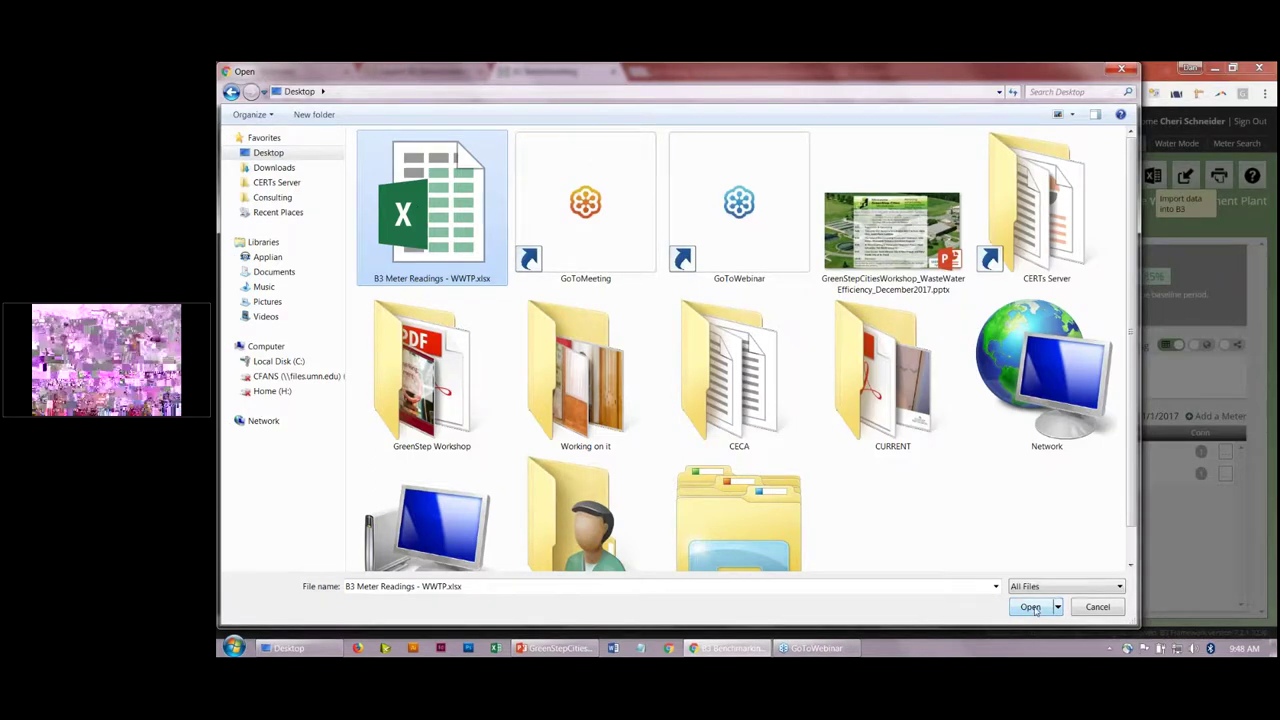
click(1030, 607)
click(886, 557)
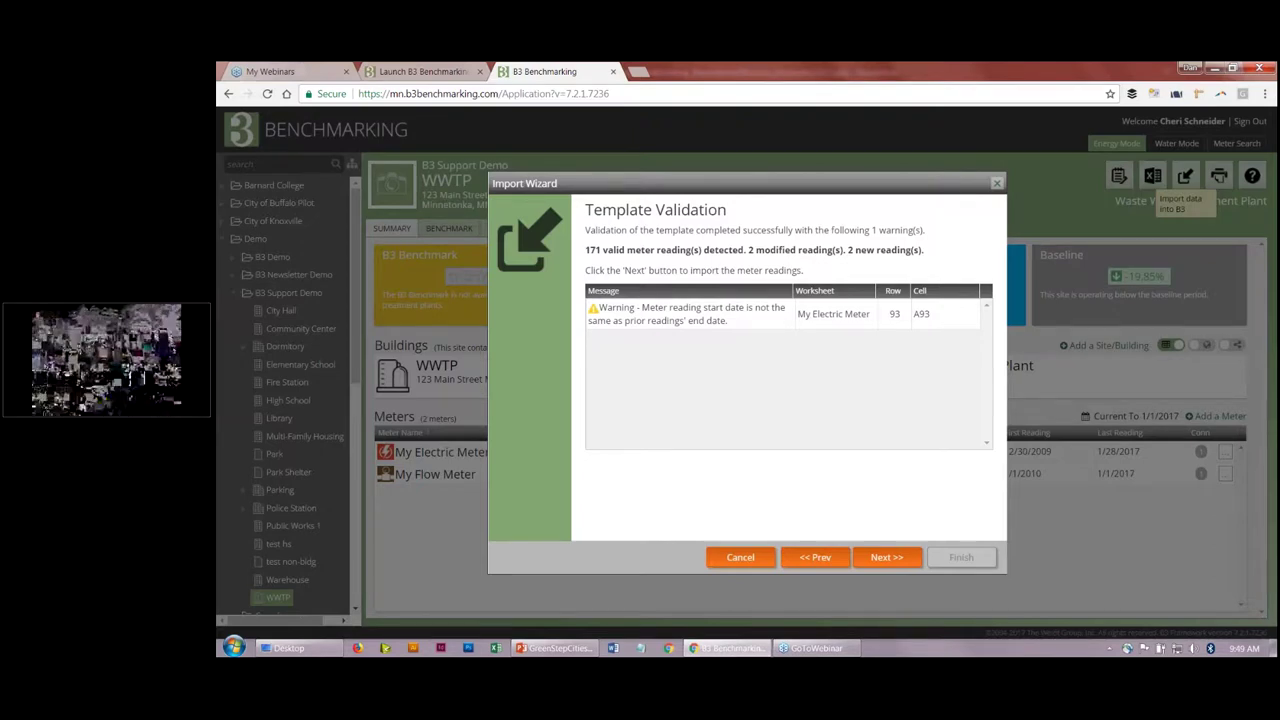
click(896, 558)
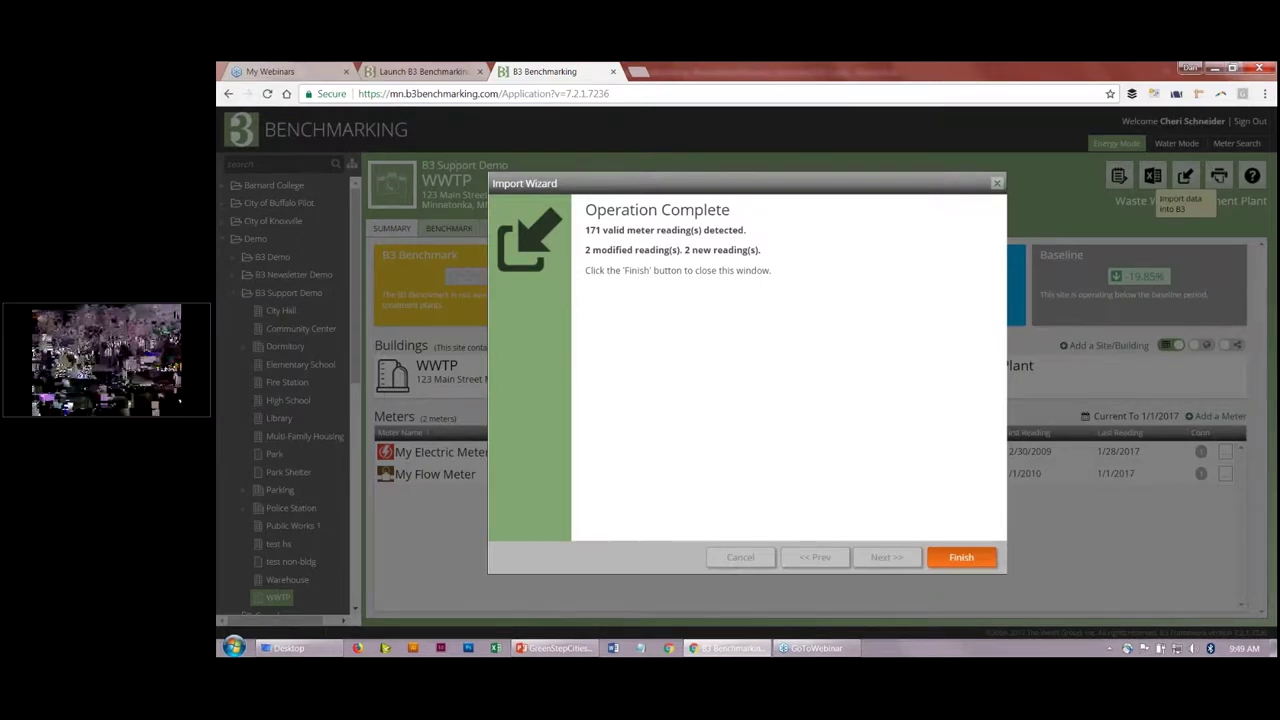
click(960, 557)
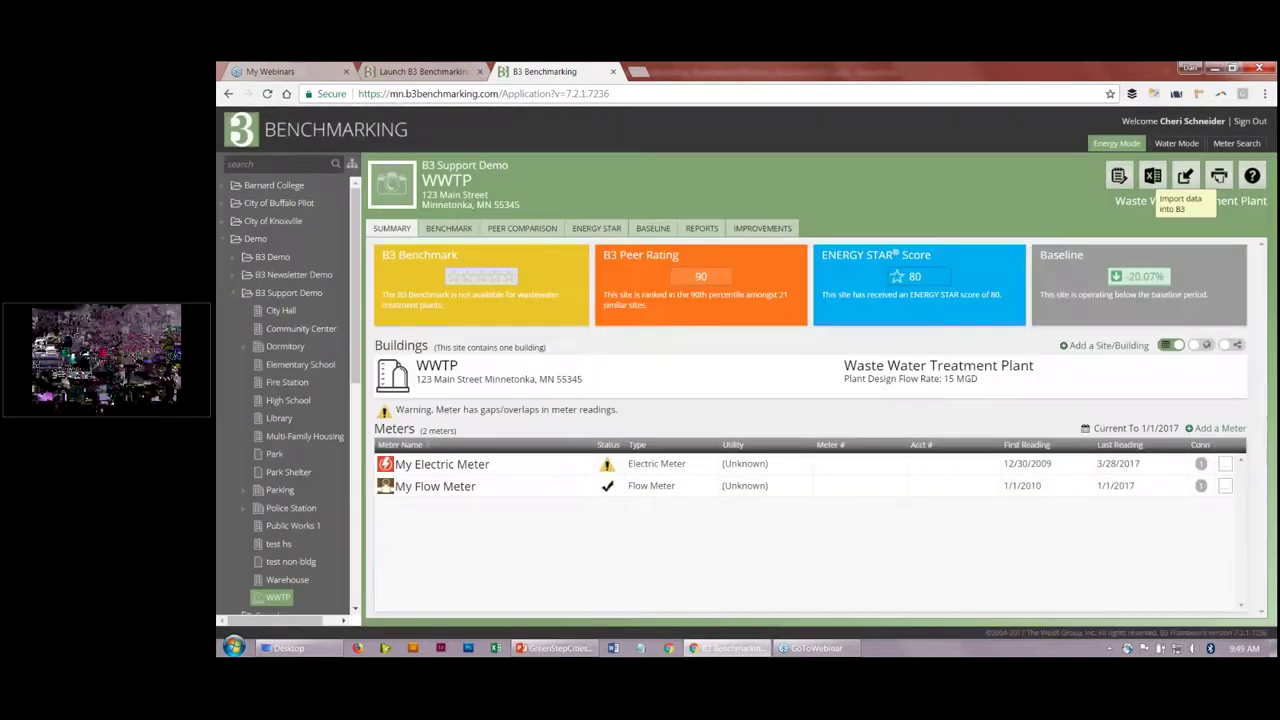
Step: Open My Electric Meter, check the warnings on the 1/28/2017 and 2/25/2017 readings, and save
mouse_move(1110, 472)
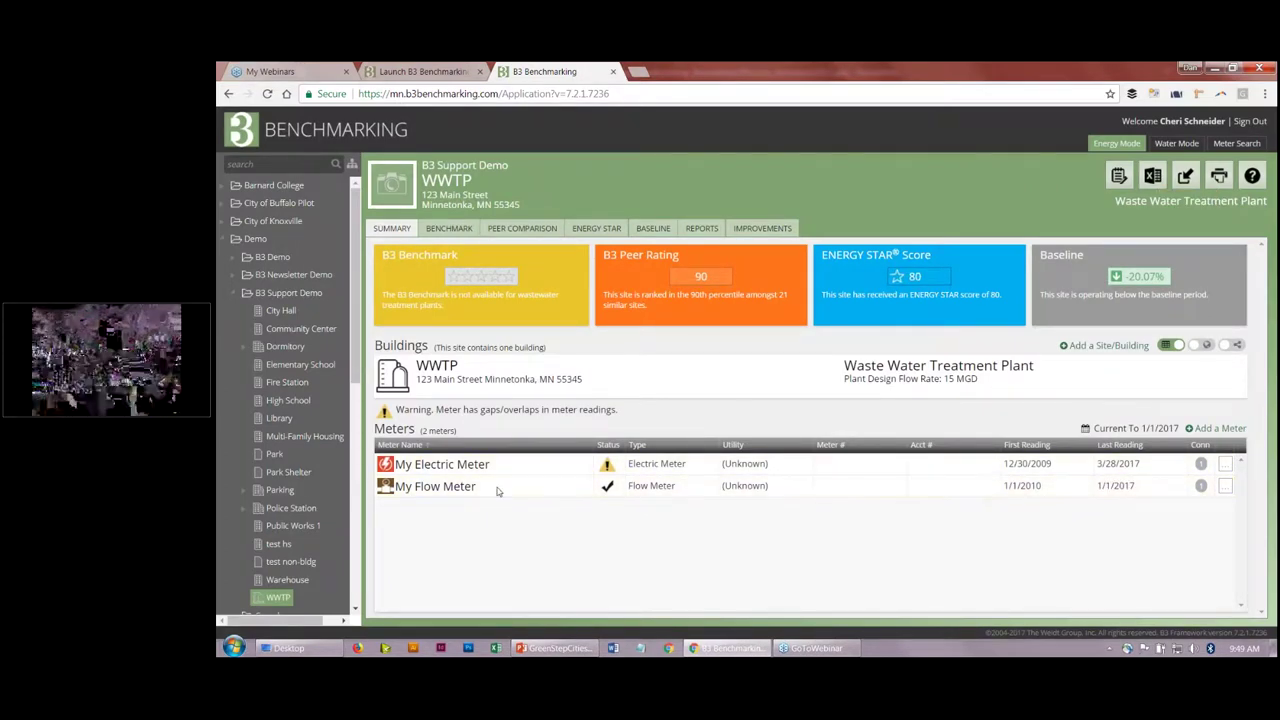
mouse_move(607, 466)
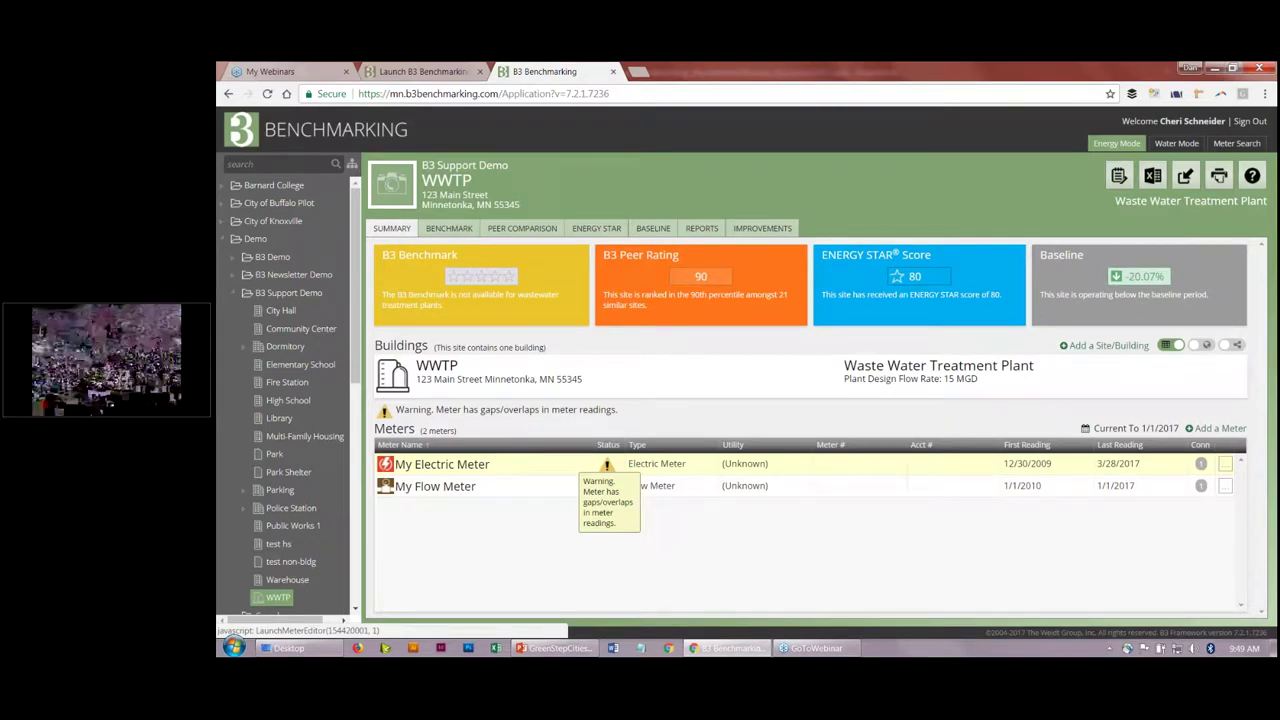
click(466, 468)
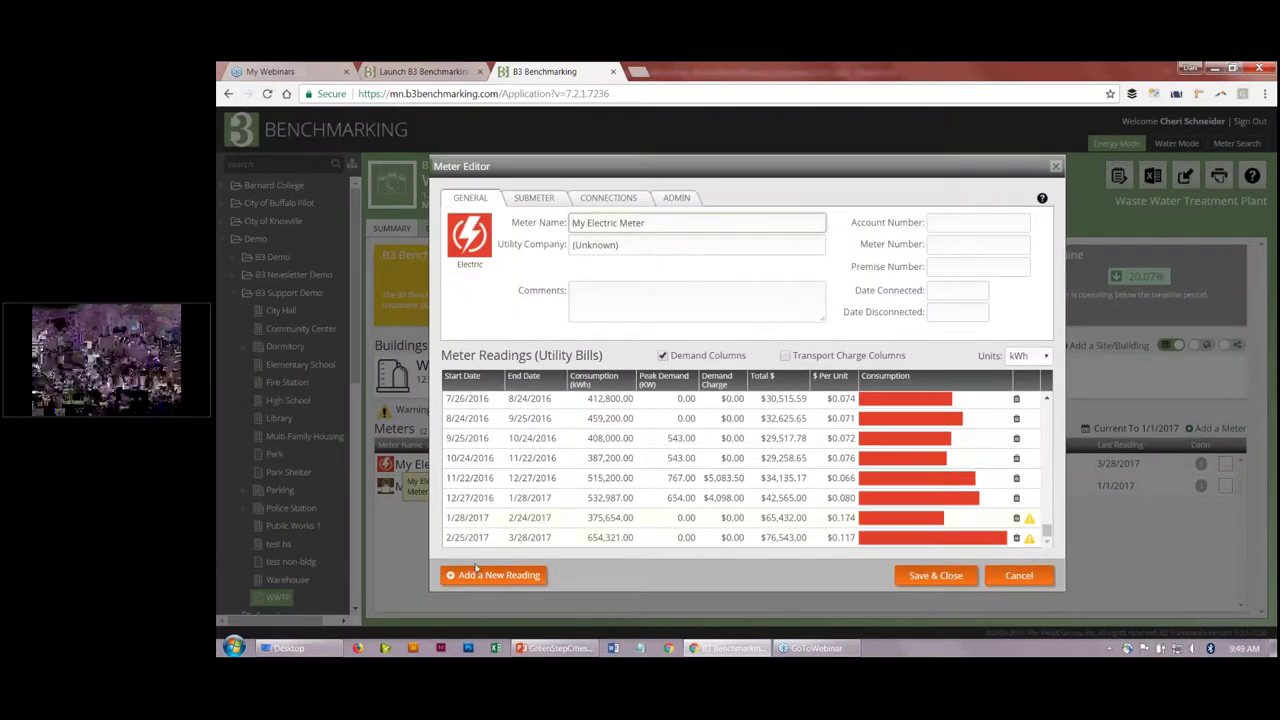
mouse_move(1029, 523)
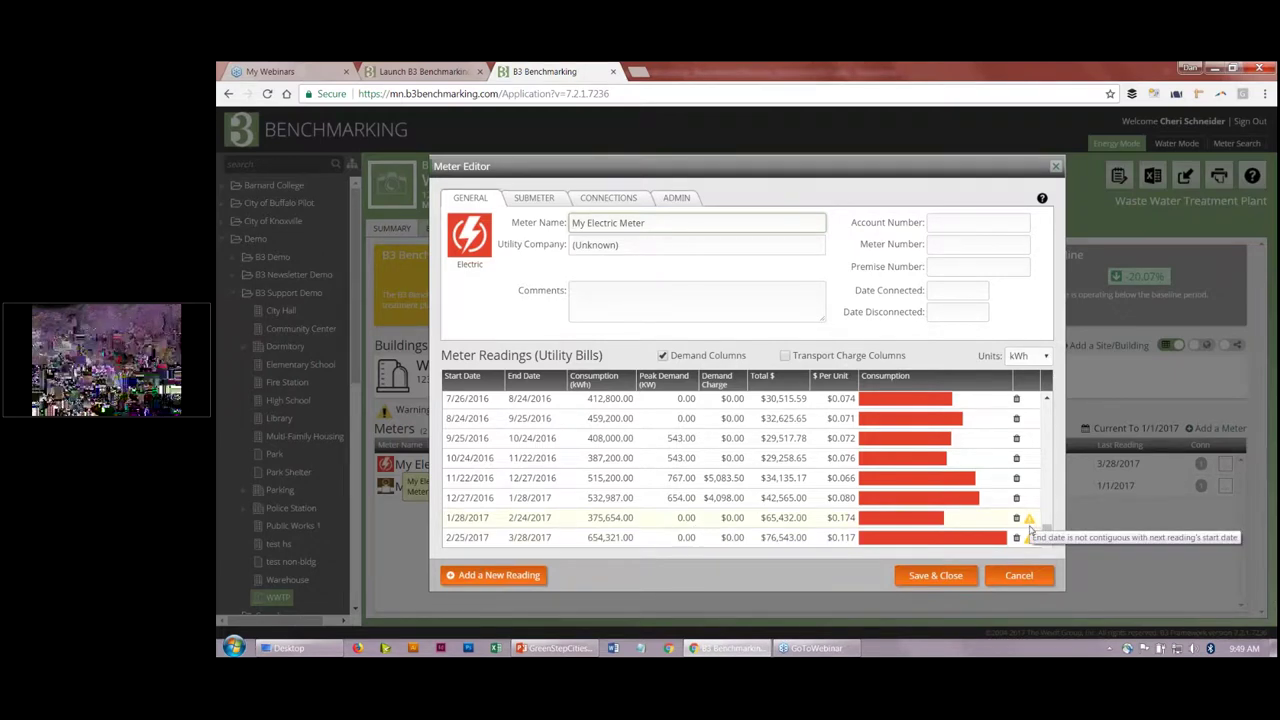
click(936, 577)
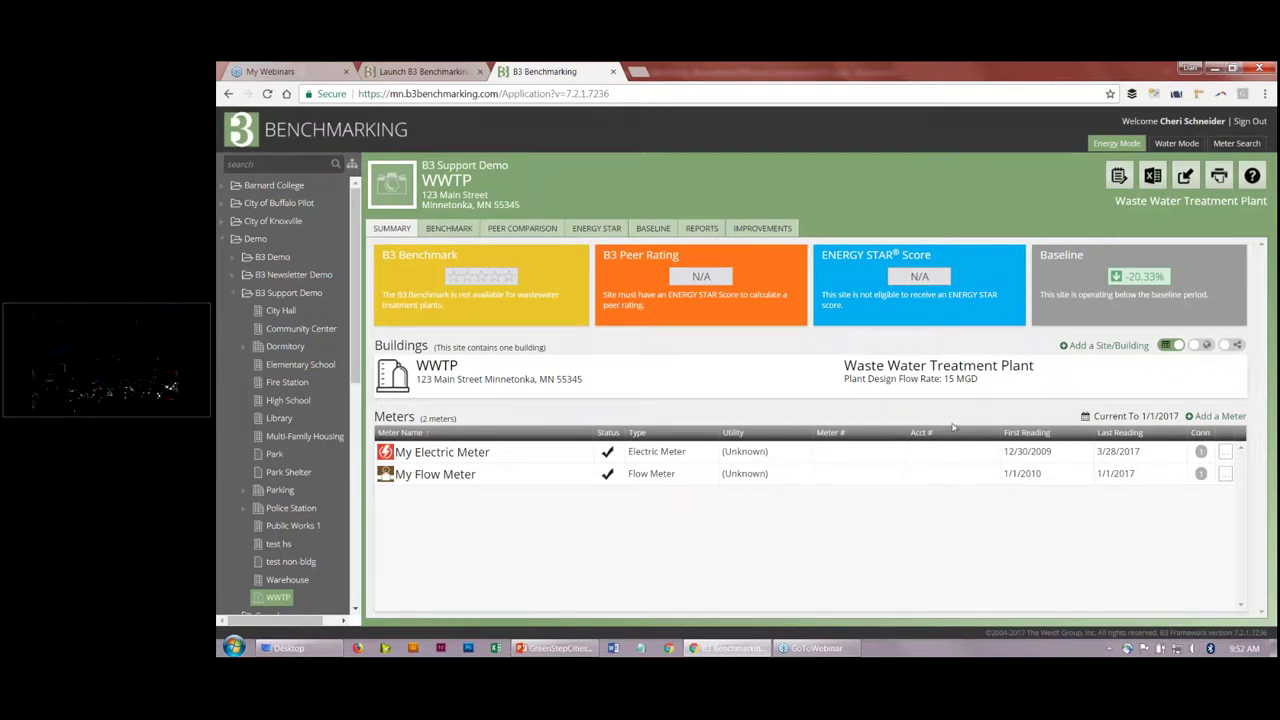
Step: Open the Advanced Meter Search from the header
click(1236, 143)
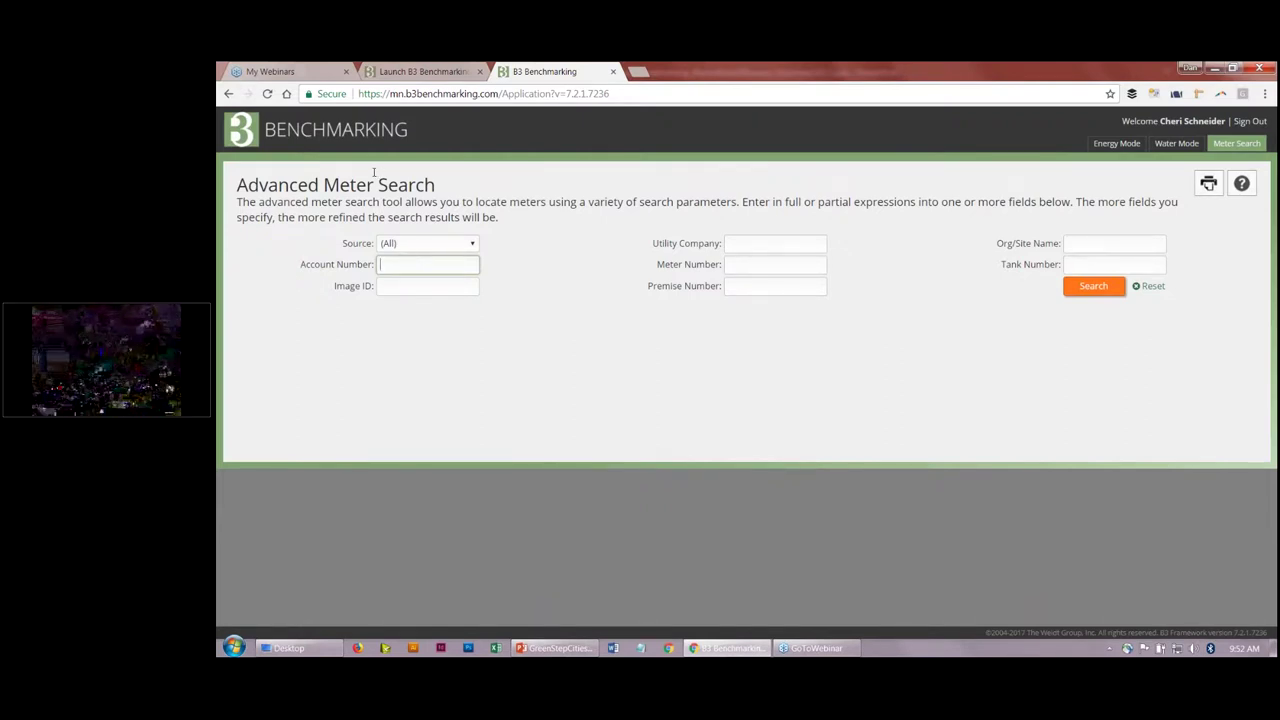
Step: Return to the WWTP energy summary via Energy Mode, then go to the Launch B3 Benchmarking tab
click(1109, 150)
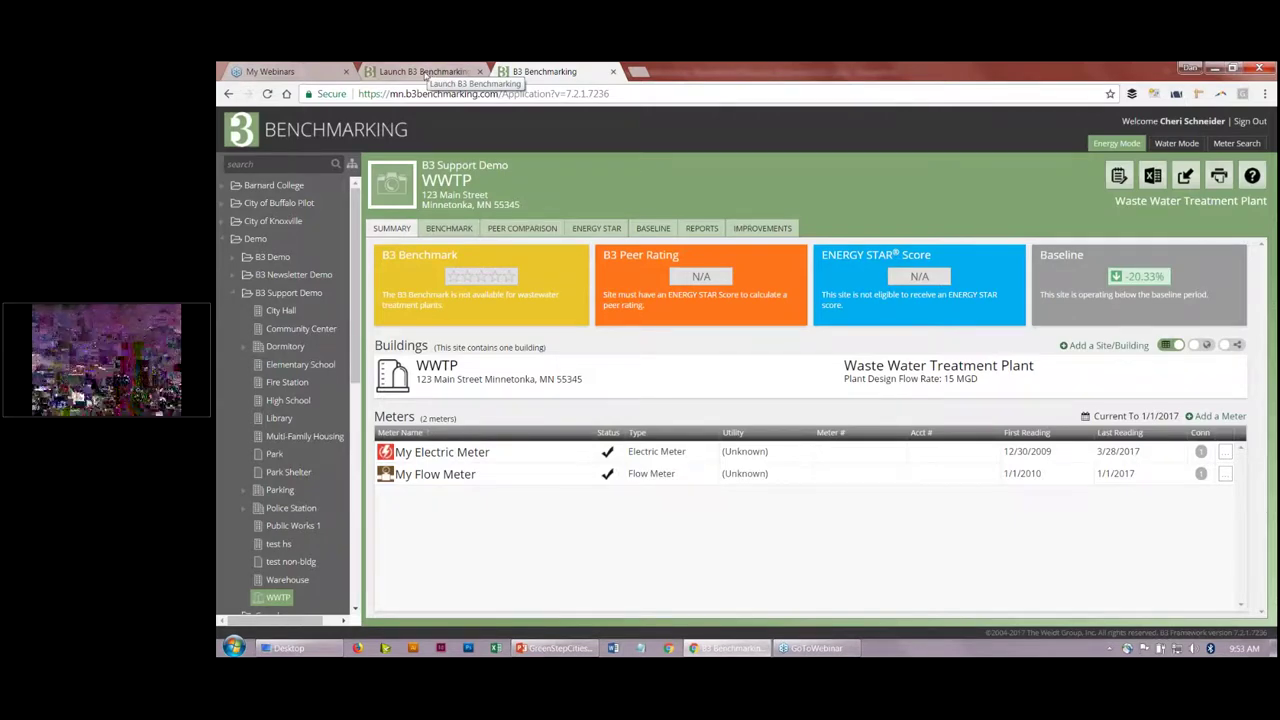
click(425, 77)
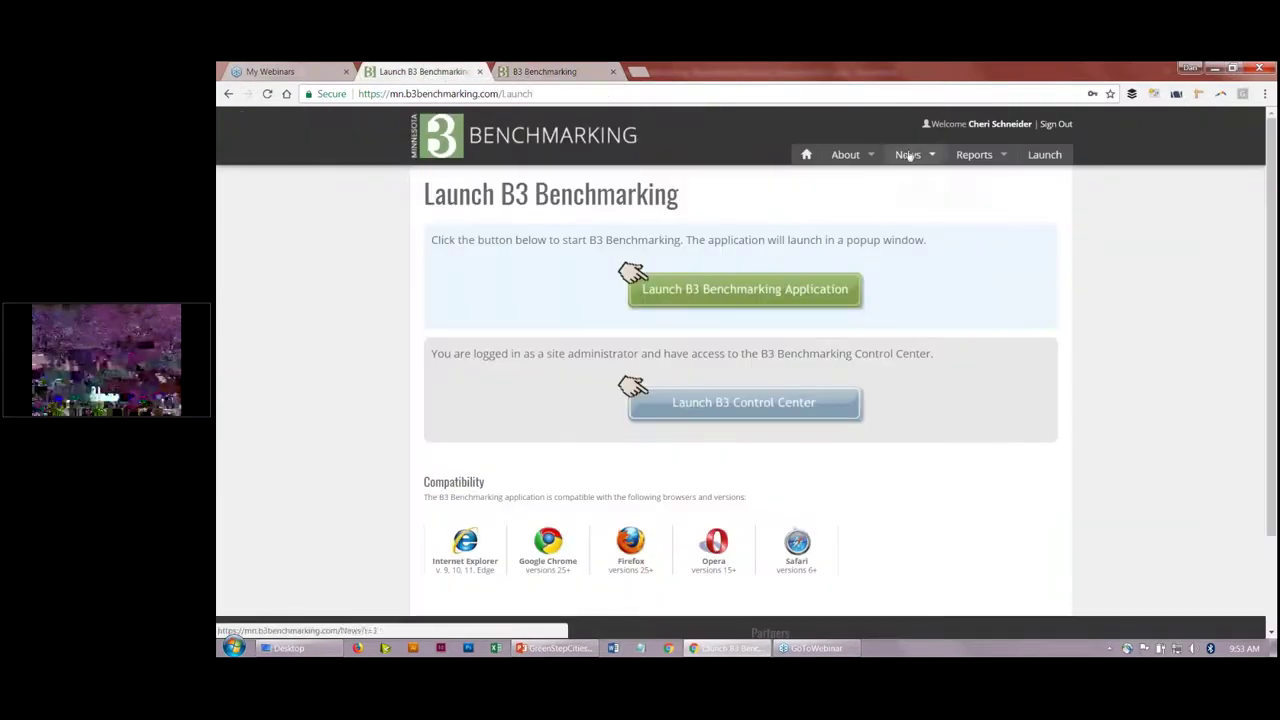
Step: Go to the Webinars page under About in the site navigation
mouse_move(845, 157)
click(847, 230)
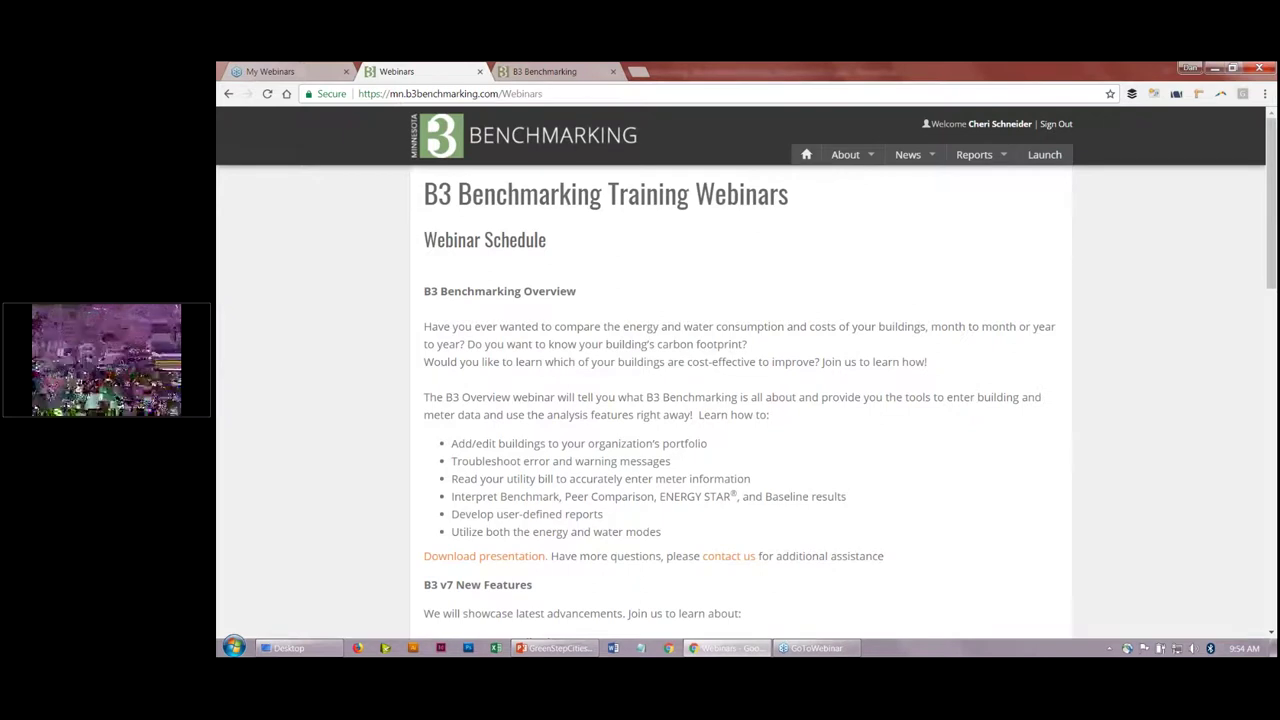
Step: Scroll to the bottom of the Webinars page, past the B3 Metrics Webinar to the footer
click(1272, 521)
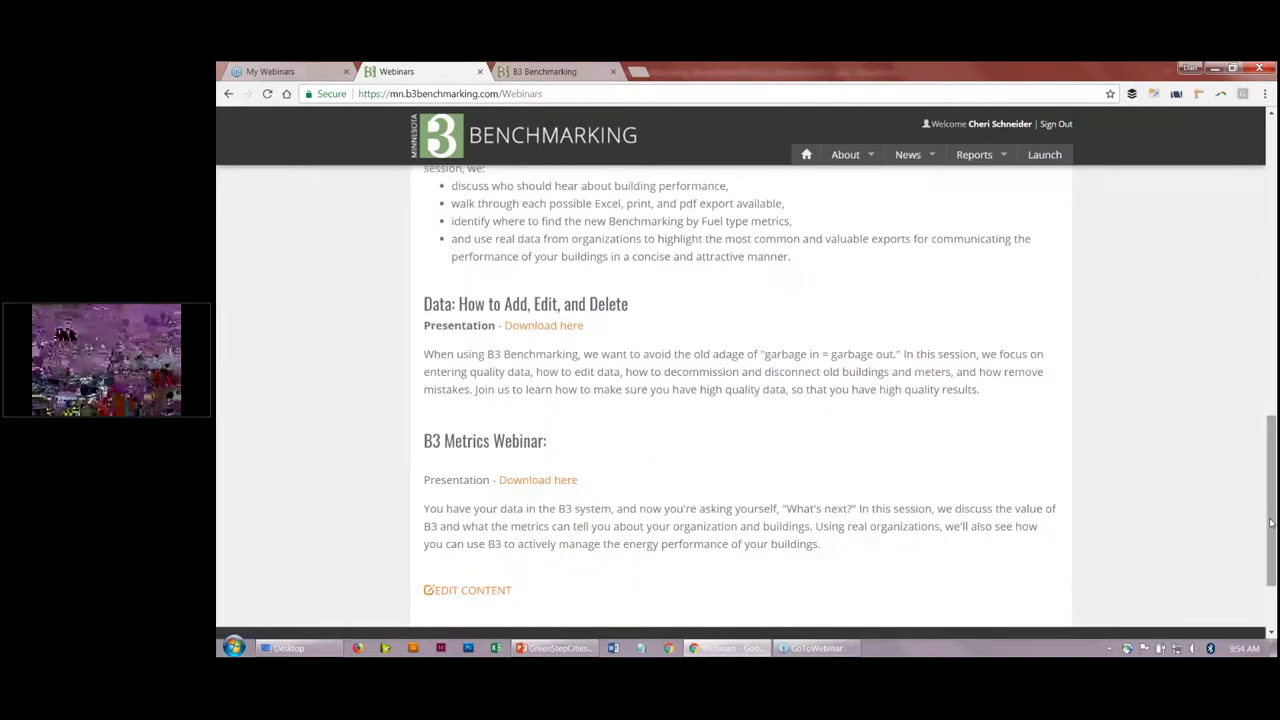
scroll(543, 577, down, 2)
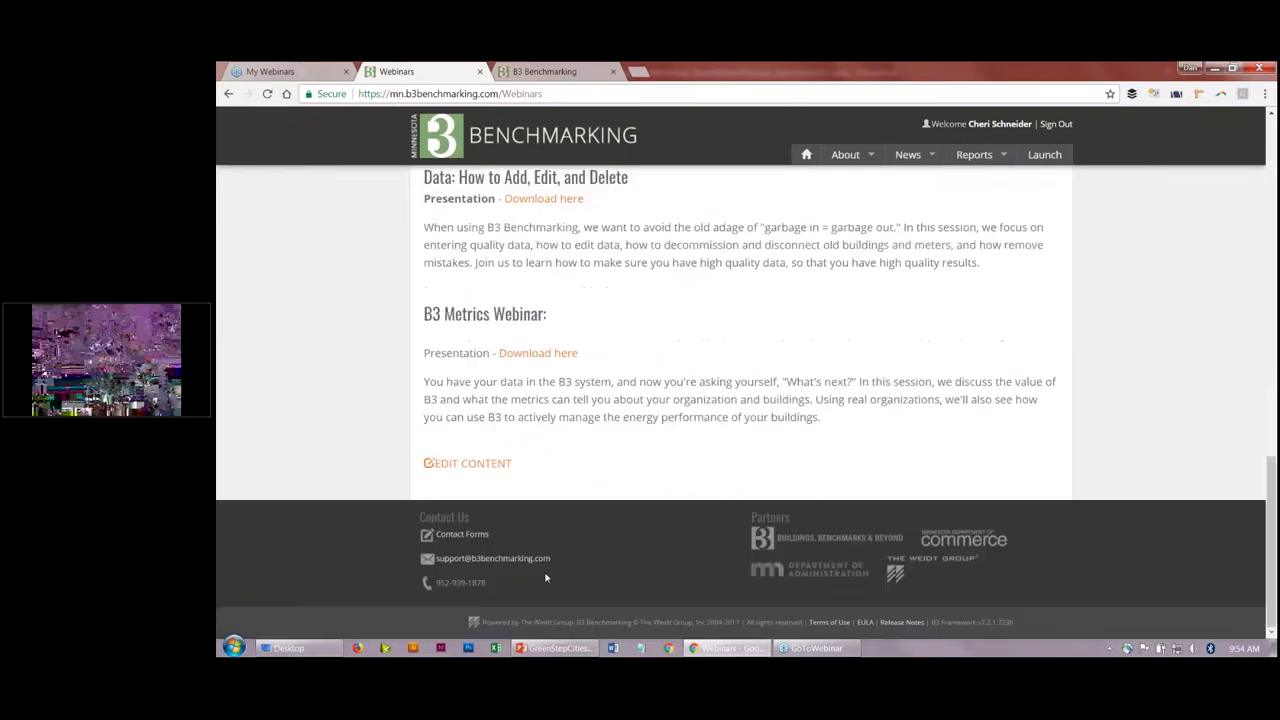